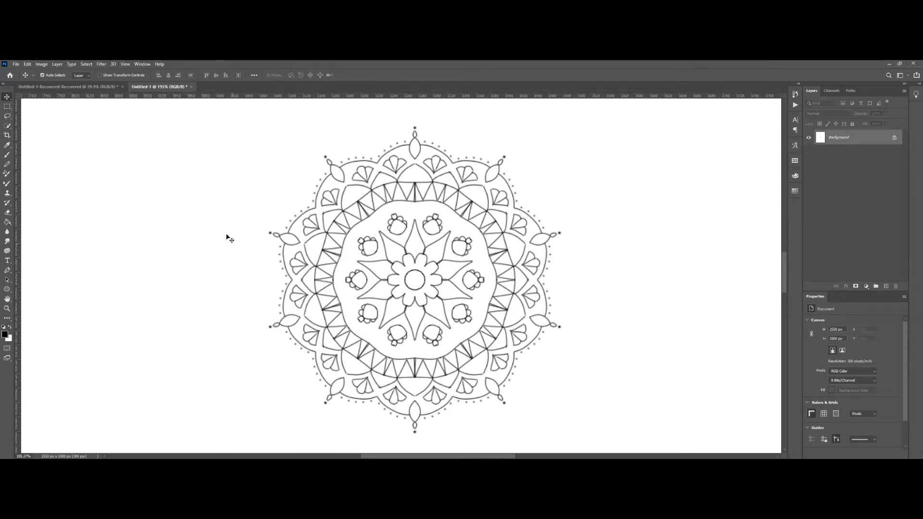
- Open the Untitled-1-Recovered-Recovered document and examine its finished mandala up close
{"action": "left_click", "coordinate": [82, 88]}
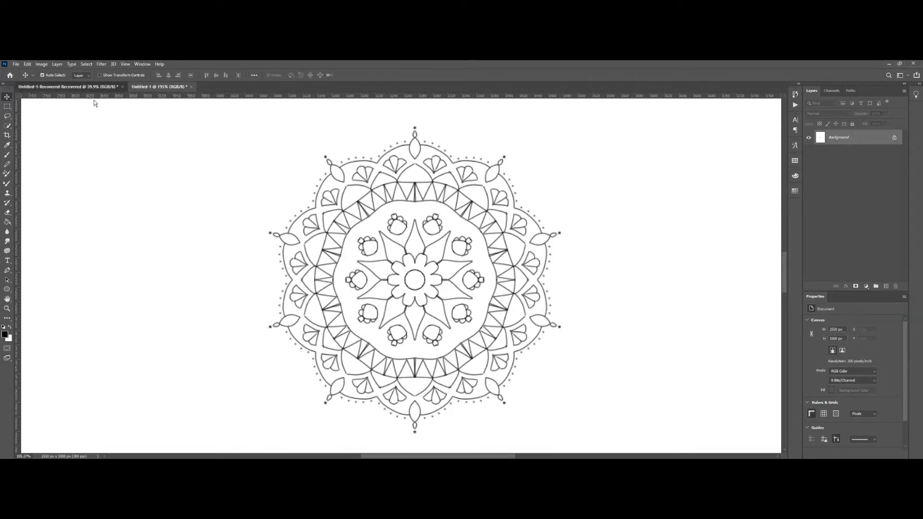
{"action": "scroll", "coordinate": [356, 300], "scroll_direction": "up", "scroll_amount": 3}
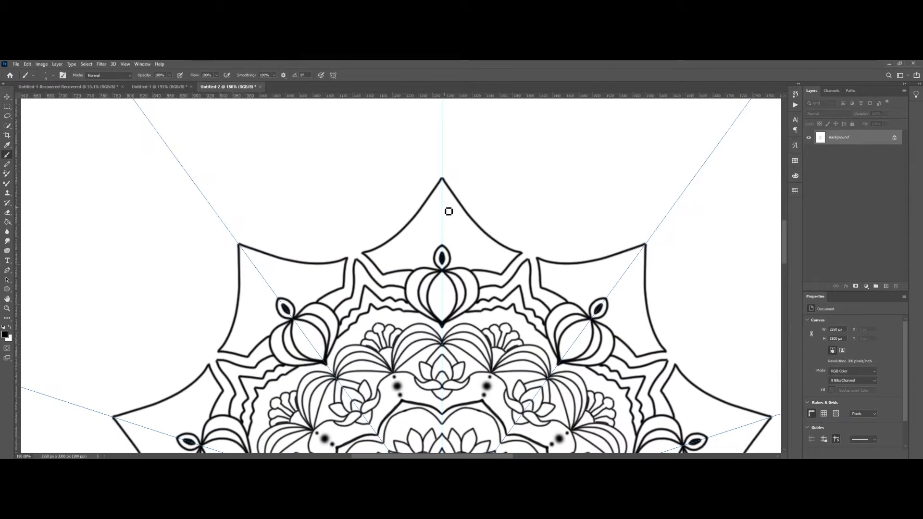
{"action": "mouse_move", "coordinate": [446, 198]}
{"action": "left_mouse_down"}
{"action": "mouse_move", "coordinate": [481, 248]}
{"action": "mouse_move", "coordinate": [506, 261]}
{"action": "mouse_move", "coordinate": [458, 276]}
{"action": "left_mouse_up"}
{"action": "mouse_move", "coordinate": [446, 221]}
{"action": "left_mouse_down"}
{"action": "mouse_move", "coordinate": [473, 255]}
{"action": "mouse_move", "coordinate": [445, 277]}
{"action": "left_mouse_up"}
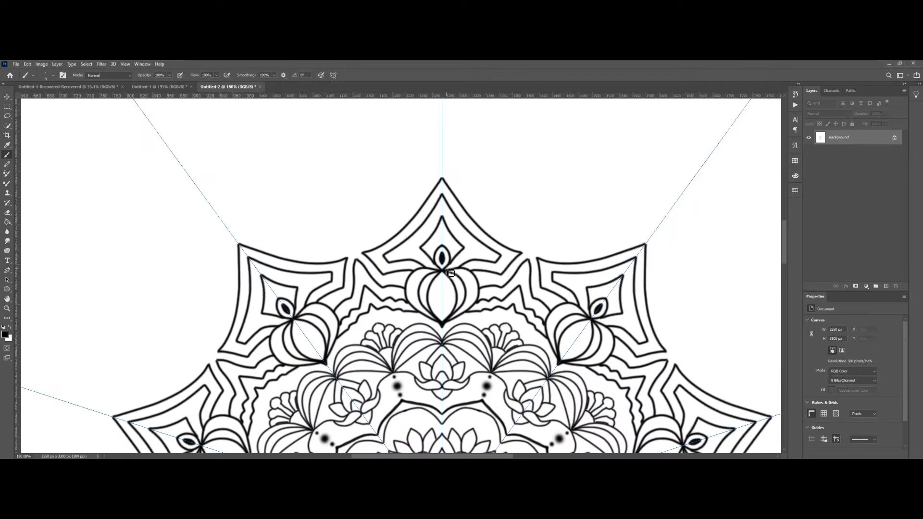
{"action": "scroll", "coordinate": [498, 254], "scroll_direction": "up", "scroll_amount": 3}
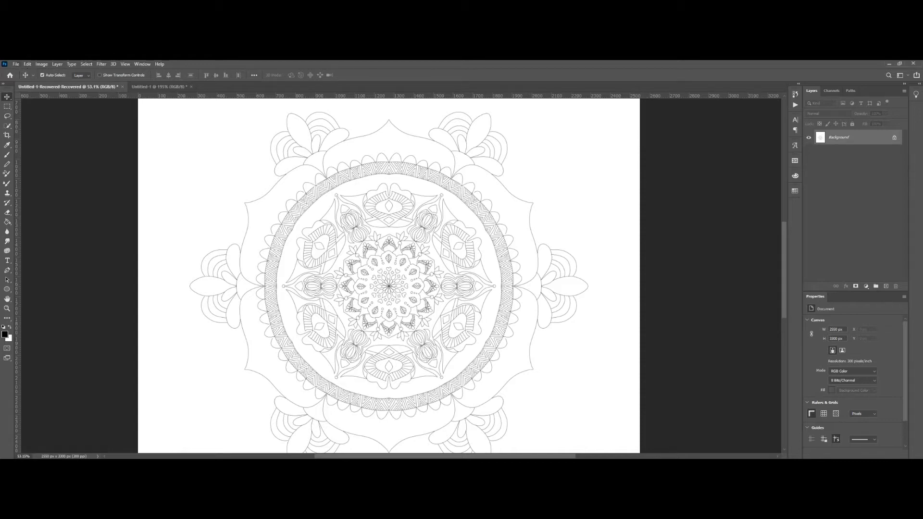
- Create a new Letter document of 8.5 x 11 inches at 300 pixels/inch, in RGB with a white background
{"action": "left_click", "coordinate": [16, 64]}
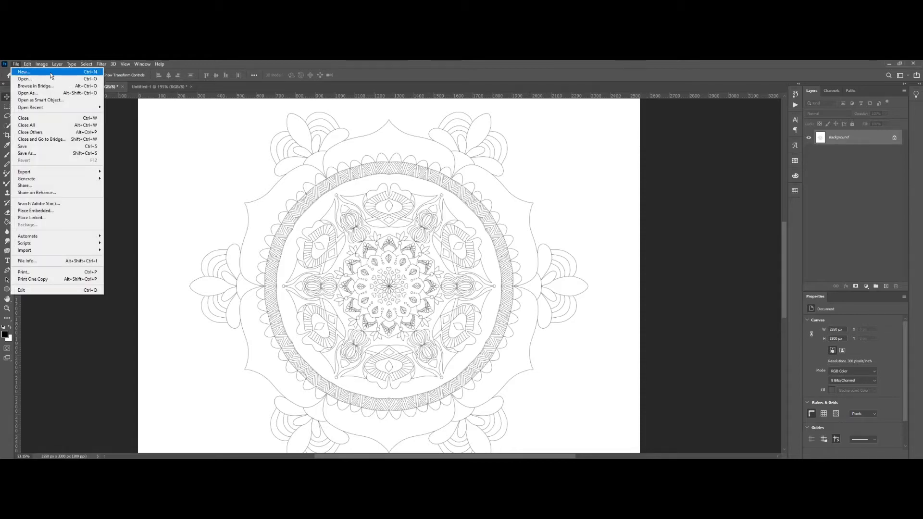
{"action": "left_click", "coordinate": [91, 72]}
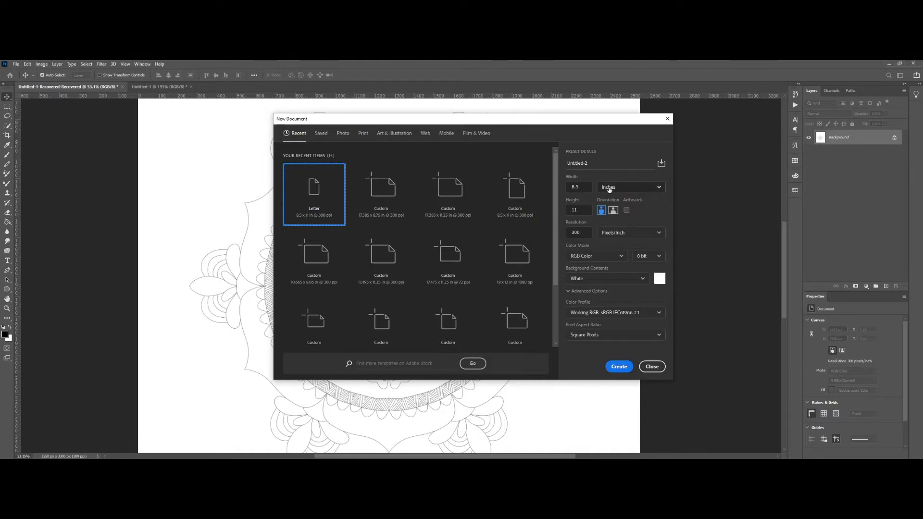
{"action": "left_click", "coordinate": [624, 369]}
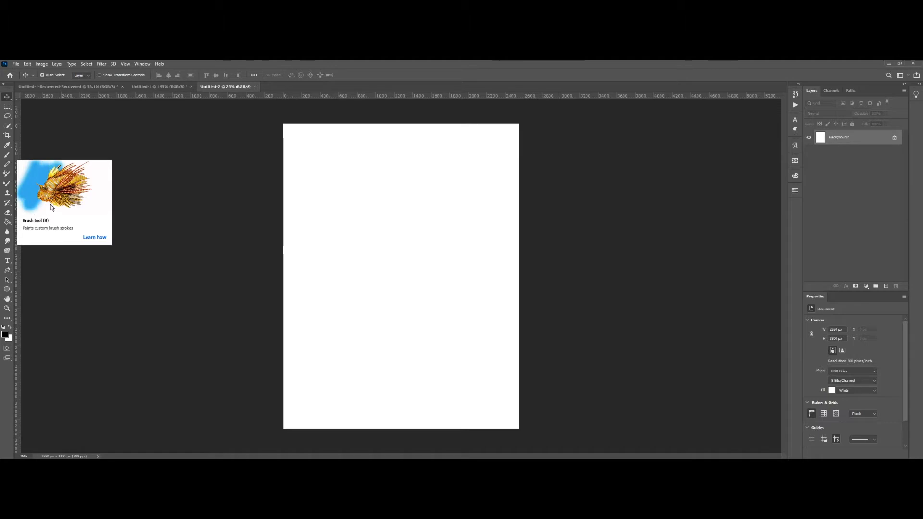
- Enable ten-segment Mandala symmetry for the Brush and scale its guides to about 140% so they span the page width
{"action": "left_click", "coordinate": [8, 154]}
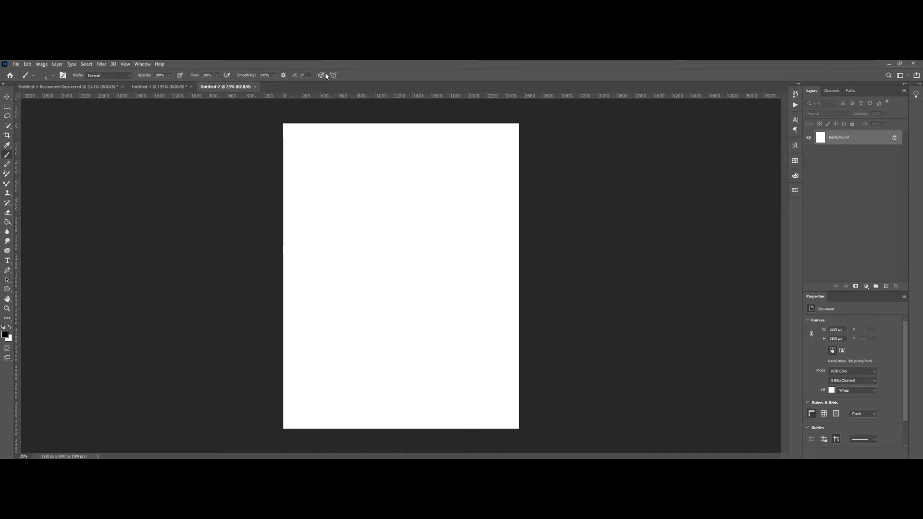
{"action": "left_click", "coordinate": [333, 76]}
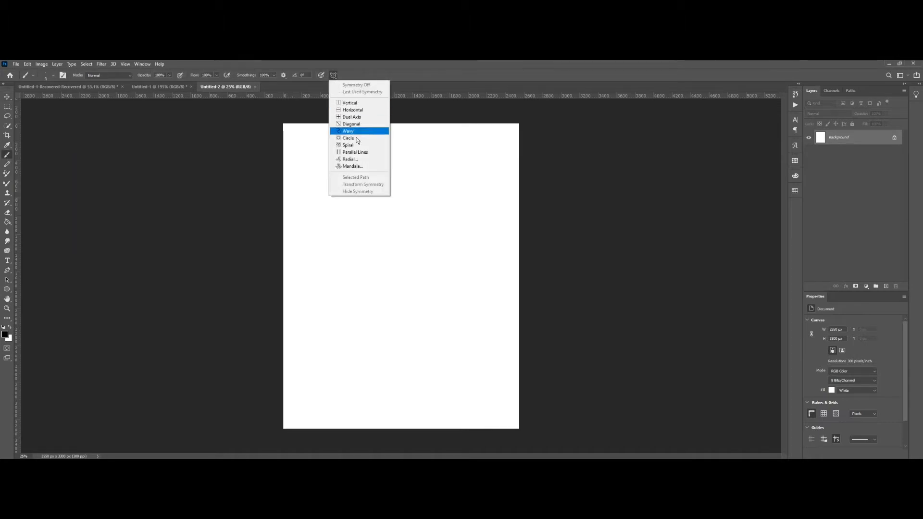
{"action": "left_click", "coordinate": [370, 172]}
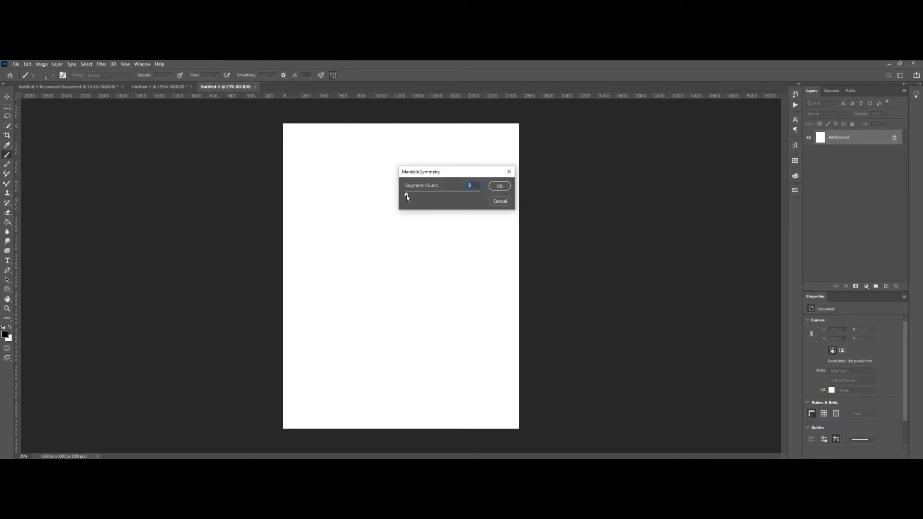
{"action": "left_click_drag", "start_coordinate": [481, 199], "coordinate": [486, 198]}
{"action": "left_click", "coordinate": [503, 186]}
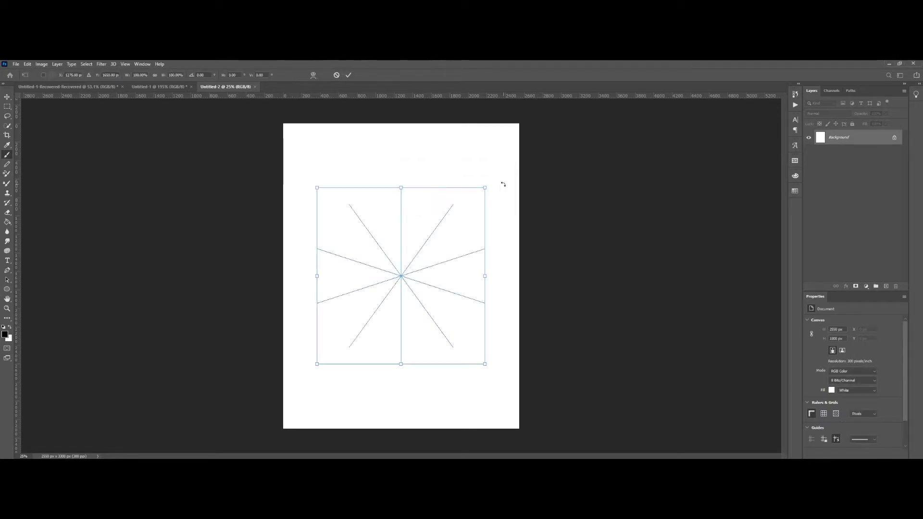
{"action": "left_click_drag", "start_coordinate": [484, 275], "coordinate": [519, 291]}
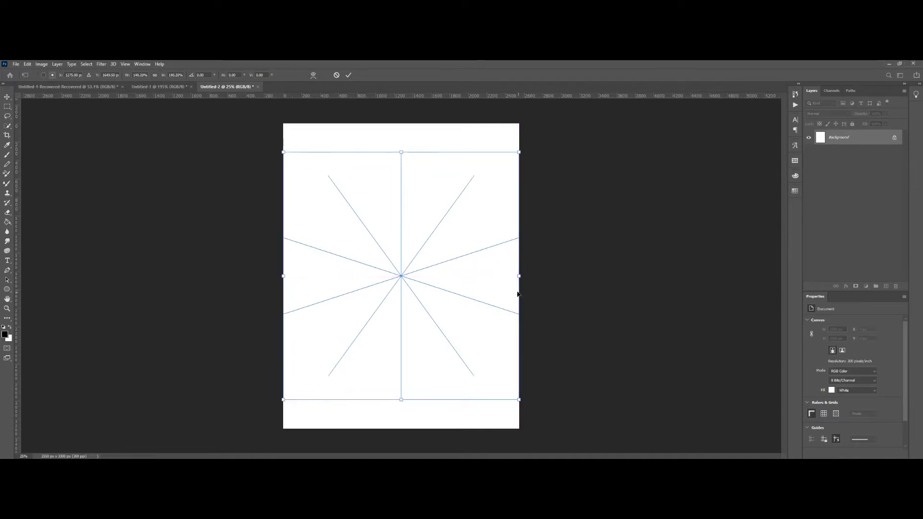
{"action": "left_click", "coordinate": [7, 155]}
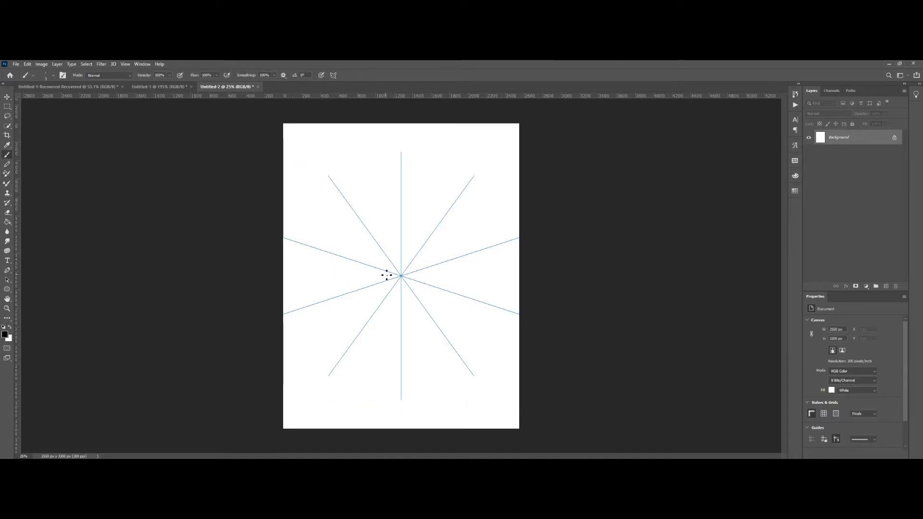
- Draw a small flower outline with ten rounded petals around the centre of the symmetry guides
{"action": "scroll", "coordinate": [390, 275], "scroll_direction": "up", "scroll_amount": 10}
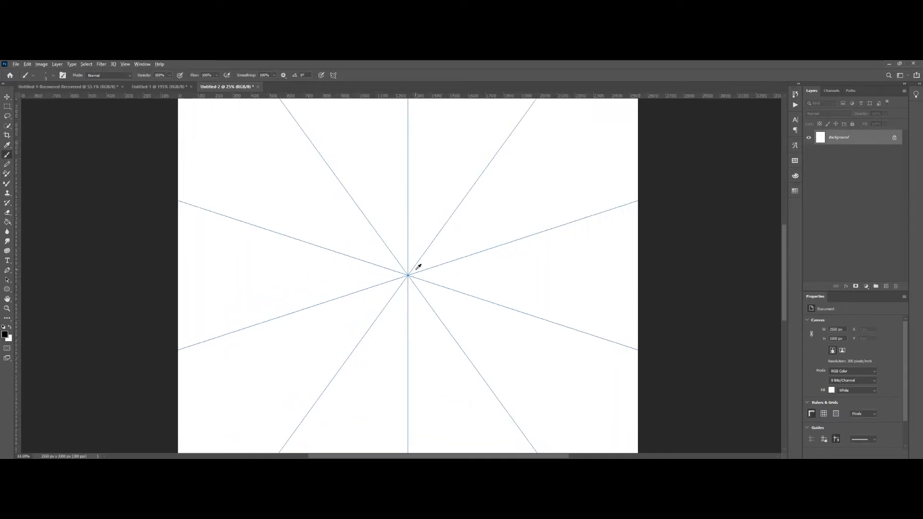
{"action": "scroll", "coordinate": [421, 266], "scroll_direction": "up", "scroll_amount": 6}
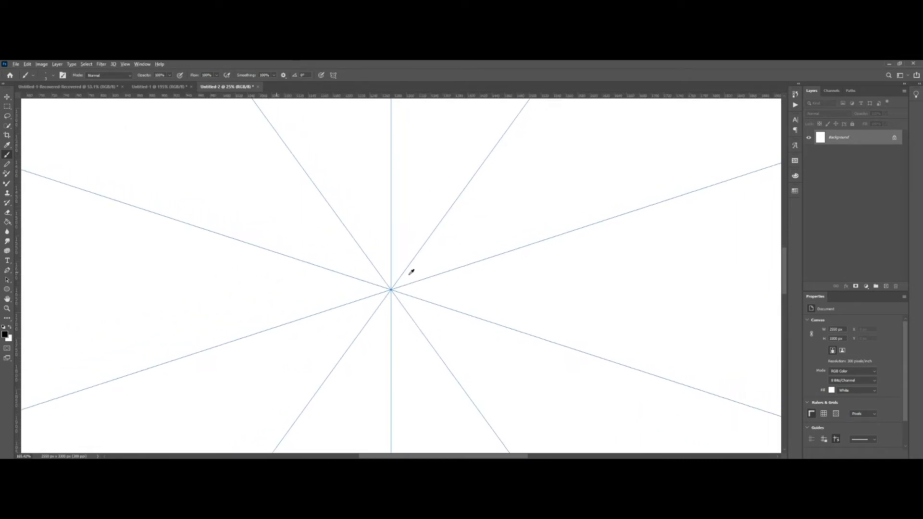
{"action": "scroll", "coordinate": [406, 305], "scroll_direction": "up", "scroll_amount": 5}
{"action": "scroll", "coordinate": [407, 305], "scroll_direction": "down", "scroll_amount": 2}
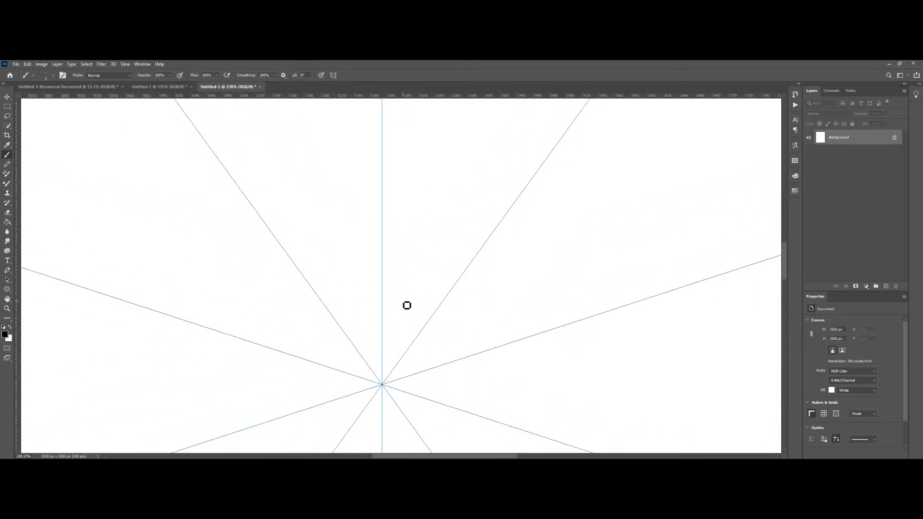
{"action": "scroll", "coordinate": [412, 314], "scroll_direction": "down", "scroll_amount": 2}
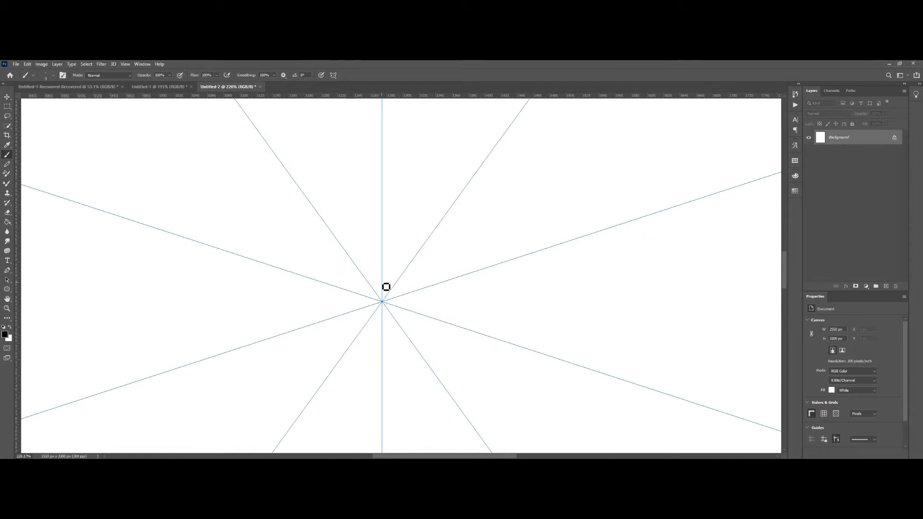
{"action": "left_click_drag", "start_coordinate": [389, 274], "coordinate": [399, 268]}
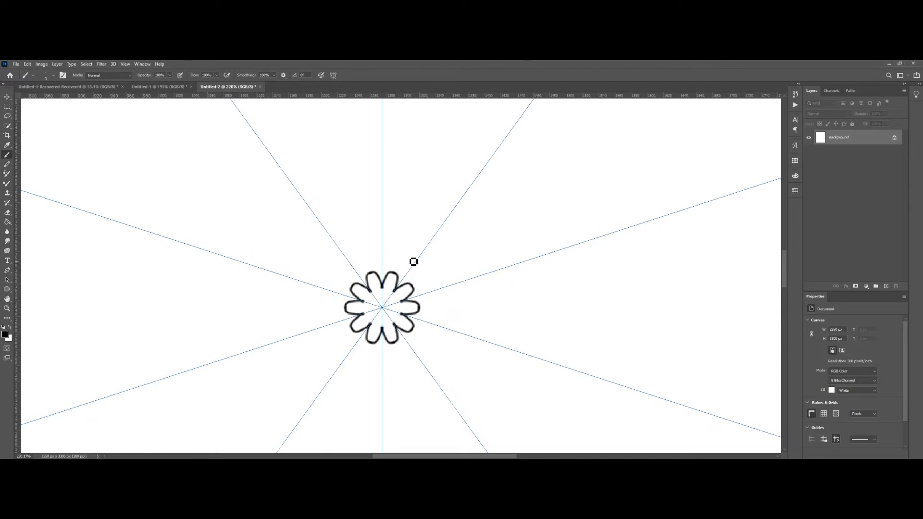
- Draw two concentric circles around the central flower
{"action": "scroll", "coordinate": [387, 313], "scroll_direction": "up", "scroll_amount": 1}
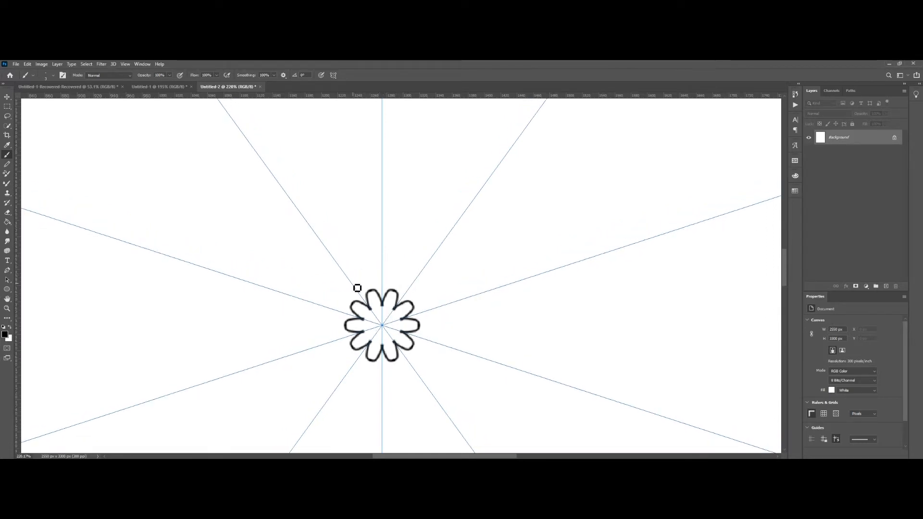
{"action": "left_click_drag", "start_coordinate": [357, 288], "coordinate": [376, 279]}
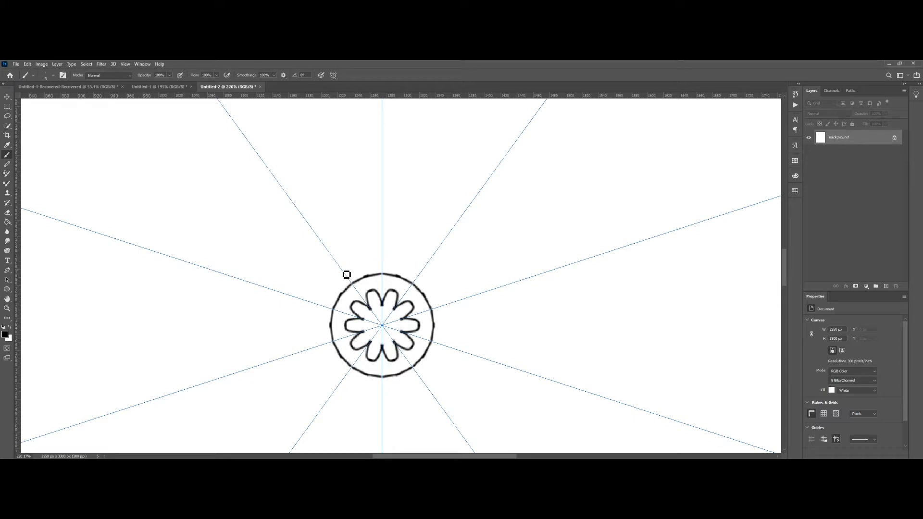
{"action": "left_click_drag", "start_coordinate": [353, 271], "coordinate": [370, 263]}
- Surround the circles with pointed double petals on the symmetry axes and clusters of small leaves between them
{"action": "scroll", "coordinate": [417, 261], "scroll_direction": "up", "scroll_amount": 1}
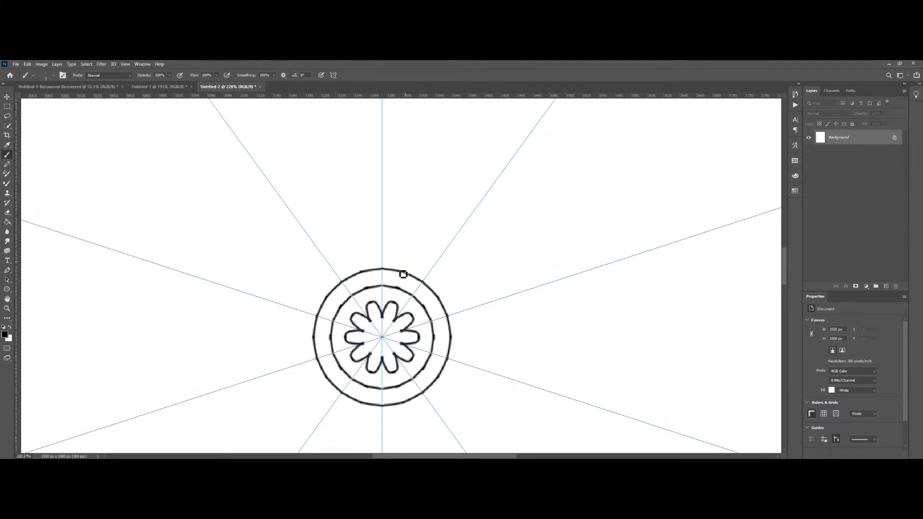
{"action": "mouse_move", "coordinate": [353, 295]}
{"action": "left_mouse_down"}
{"action": "mouse_move", "coordinate": [365, 278]}
{"action": "mouse_move", "coordinate": [384, 272]}
{"action": "mouse_move", "coordinate": [349, 322]}
{"action": "mouse_move", "coordinate": [344, 291]}
{"action": "left_mouse_up"}
{"action": "scroll", "coordinate": [372, 293], "scroll_direction": "up", "scroll_amount": 3}
{"action": "scroll", "coordinate": [356, 321], "scroll_direction": "up", "scroll_amount": 3}
{"action": "mouse_move", "coordinate": [346, 330]}
{"action": "left_mouse_down"}
{"action": "mouse_move", "coordinate": [371, 297]}
{"action": "mouse_move", "coordinate": [379, 309]}
{"action": "left_mouse_up"}
{"action": "scroll", "coordinate": [383, 309], "scroll_direction": "up", "scroll_amount": 2}
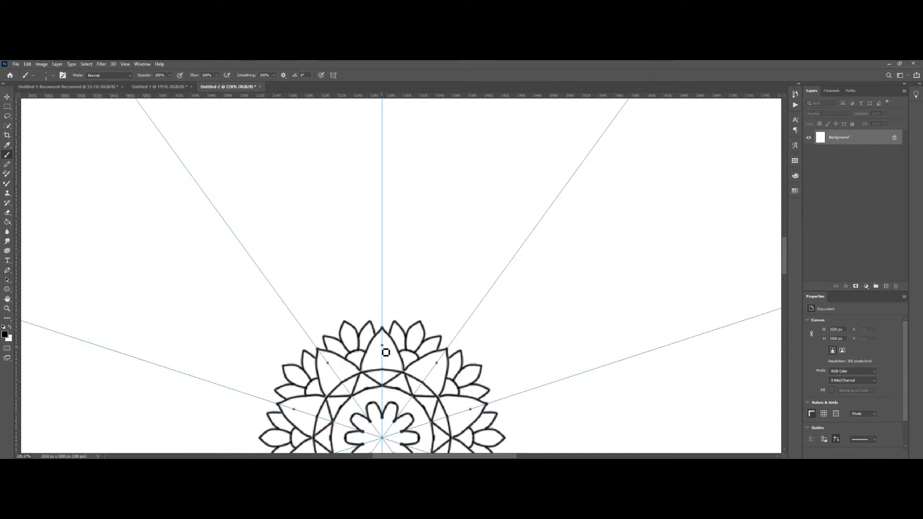
{"action": "left_click_drag", "start_coordinate": [383, 346], "coordinate": [375, 373]}
- Enclose the leaf clusters in a double scalloped outline whose outer line rises to a point on every lobe
{"action": "scroll", "coordinate": [380, 356], "scroll_direction": "down", "scroll_amount": 7}
{"action": "mouse_move", "coordinate": [315, 259]}
{"action": "left_mouse_down"}
{"action": "mouse_move", "coordinate": [325, 213]}
{"action": "mouse_move", "coordinate": [344, 209]}
{"action": "left_mouse_up"}
{"action": "left_click_drag", "start_coordinate": [303, 240], "coordinate": [356, 208]}
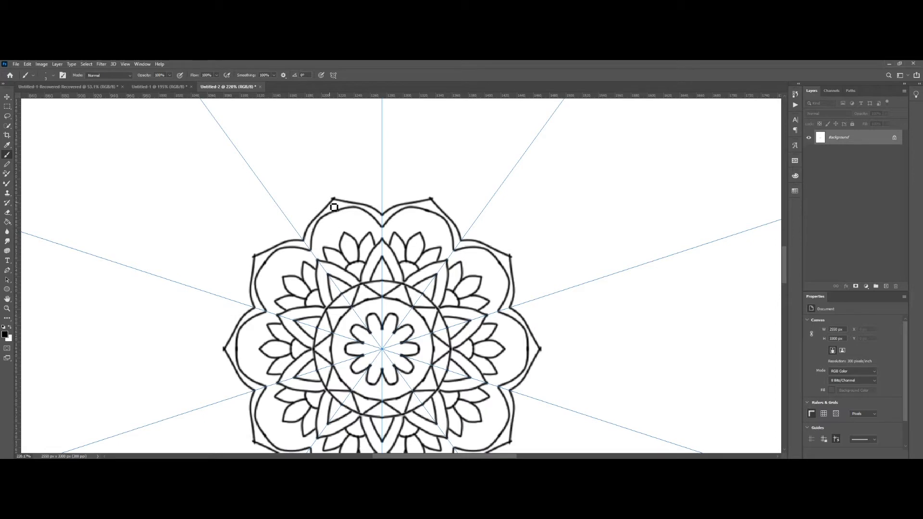
- Draw a lotus blossom with inner petals above each notch of the scalloped outline and place a dot beyond every pointed tip
{"action": "scroll", "coordinate": [450, 242], "scroll_direction": "up", "scroll_amount": 4}
{"action": "mouse_move", "coordinate": [432, 259]}
{"action": "left_mouse_down"}
{"action": "mouse_move", "coordinate": [394, 271]}
{"action": "mouse_move", "coordinate": [388, 290]}
{"action": "mouse_move", "coordinate": [418, 288]}
{"action": "mouse_move", "coordinate": [420, 279]}
{"action": "mouse_move", "coordinate": [375, 284]}
{"action": "mouse_move", "coordinate": [378, 256]}
{"action": "mouse_move", "coordinate": [400, 271]}
{"action": "mouse_move", "coordinate": [415, 260]}
{"action": "mouse_move", "coordinate": [404, 286]}
{"action": "left_mouse_up"}
{"action": "scroll", "coordinate": [425, 246], "scroll_direction": "up", "scroll_amount": 2}
{"action": "scroll", "coordinate": [425, 247], "scroll_direction": "up", "scroll_amount": 1}
{"action": "left_click", "coordinate": [434, 299]}
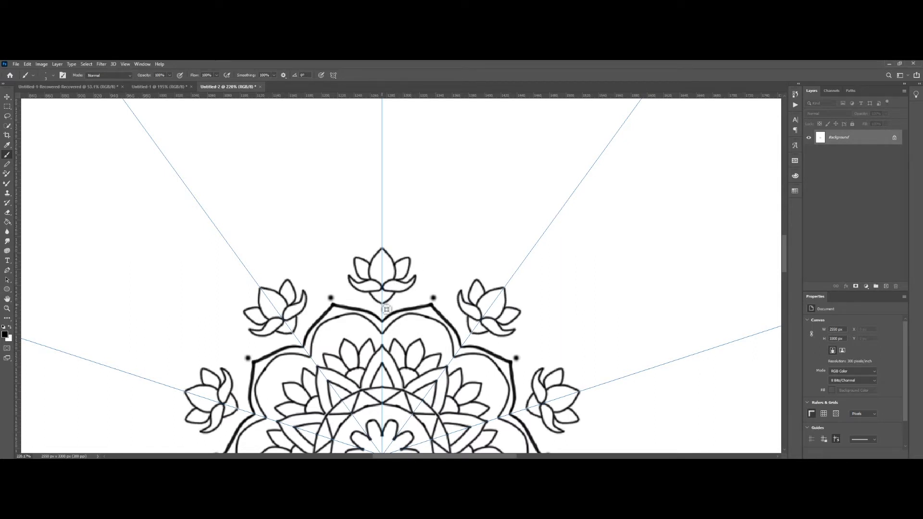
{"action": "scroll", "coordinate": [386, 309], "scroll_direction": "up", "scroll_amount": 2}
{"action": "mouse_move", "coordinate": [390, 338]}
{"action": "left_mouse_down"}
{"action": "mouse_move", "coordinate": [367, 352]}
{"action": "mouse_move", "coordinate": [382, 326]}
{"action": "left_mouse_up"}
- Draw a border of curved lines around the lotus blossoms, with nested arcs fanning between each axis and the points beside it
{"action": "scroll", "coordinate": [397, 296], "scroll_direction": "up", "scroll_amount": 1}
{"action": "scroll", "coordinate": [412, 301], "scroll_direction": "down", "scroll_amount": 3}
{"action": "scroll", "coordinate": [408, 288], "scroll_direction": "down", "scroll_amount": 3}
{"action": "scroll", "coordinate": [395, 221], "scroll_direction": "up", "scroll_amount": 3}
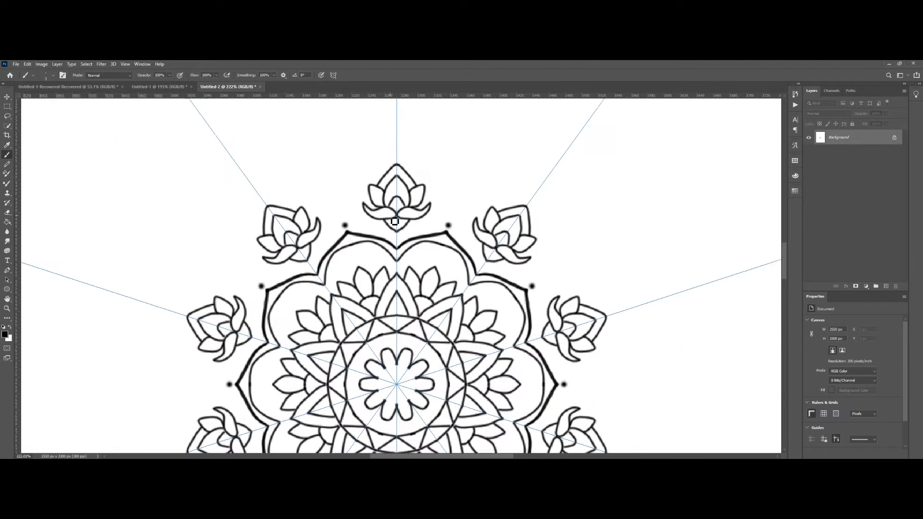
{"action": "scroll", "coordinate": [361, 253], "scroll_direction": "up", "scroll_amount": 3}
{"action": "left_click_drag", "start_coordinate": [318, 293], "coordinate": [340, 275]}
{"action": "left_click_drag", "start_coordinate": [269, 282], "coordinate": [342, 280]}
{"action": "mouse_move", "coordinate": [268, 281]}
{"action": "left_mouse_down"}
{"action": "mouse_move", "coordinate": [334, 267]}
{"action": "mouse_move", "coordinate": [337, 274]}
{"action": "mouse_move", "coordinate": [270, 261]}
{"action": "mouse_move", "coordinate": [336, 275]}
{"action": "left_mouse_up"}
{"action": "scroll", "coordinate": [341, 279], "scroll_direction": "up", "scroll_amount": 1}
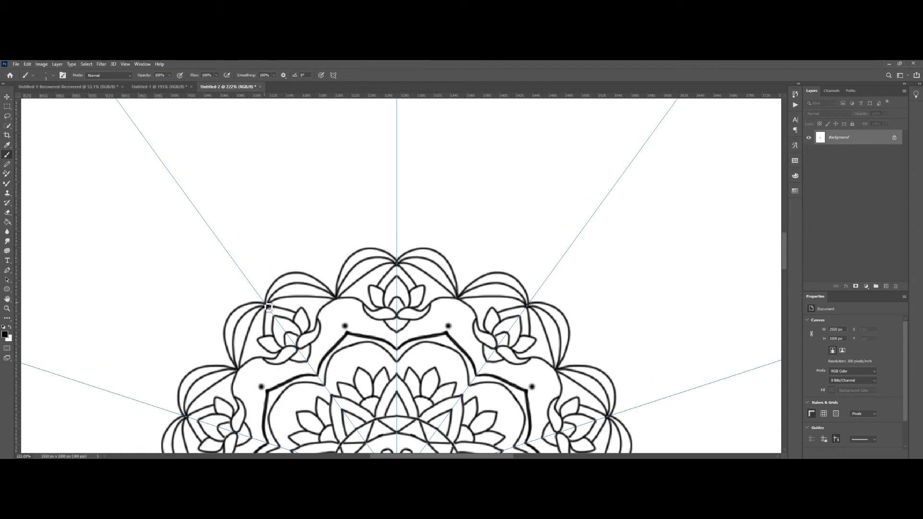
{"action": "mouse_move", "coordinate": [265, 305]}
{"action": "left_mouse_down"}
{"action": "mouse_move", "coordinate": [271, 270]}
{"action": "mouse_move", "coordinate": [340, 301]}
{"action": "left_mouse_up"}
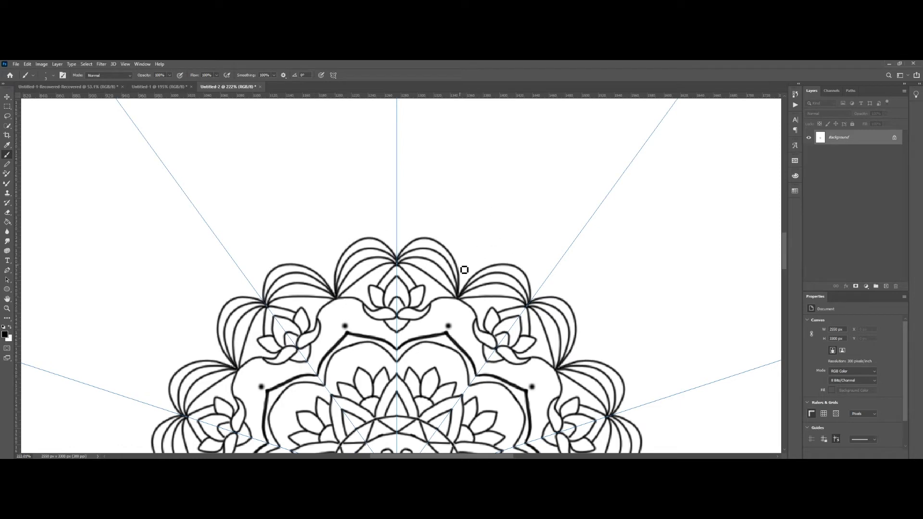
- Add small round-tipped fan flowers between the nested arcs, and enlarge the brush to dot the gaps above the scallop tips
{"action": "mouse_move", "coordinate": [464, 267]}
{"action": "left_mouse_down"}
{"action": "mouse_move", "coordinate": [481, 241]}
{"action": "mouse_move", "coordinate": [480, 266]}
{"action": "mouse_move", "coordinate": [493, 251]}
{"action": "mouse_move", "coordinate": [499, 263]}
{"action": "mouse_move", "coordinate": [478, 274]}
{"action": "mouse_move", "coordinate": [496, 262]}
{"action": "mouse_move", "coordinate": [502, 270]}
{"action": "mouse_move", "coordinate": [480, 277]}
{"action": "left_mouse_up"}
{"action": "key", "text": "]"}
{"action": "key", "text": "]"}
{"action": "key", "text": "]"}
{"action": "key", "text": "]"}
{"action": "key", "text": "]"}
{"action": "key", "text": "]"}
{"action": "key", "text": "]"}
{"action": "key", "text": "]"}
{"action": "left_click", "coordinate": [343, 316]}
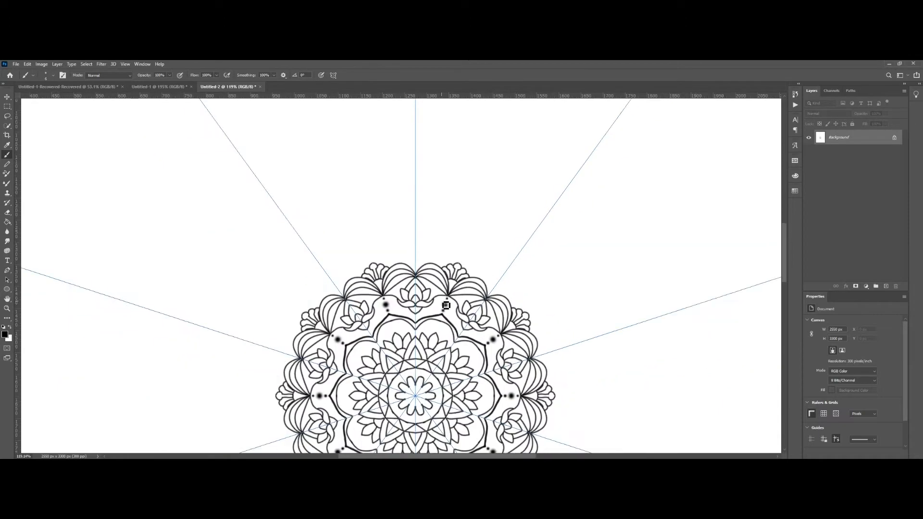
- Reduce the brush size and draw a segmented bulb topped by a small leaf-shaped tip on each axis outside the arcs
{"action": "scroll", "coordinate": [454, 314], "scroll_direction": "down", "scroll_amount": 5}
{"action": "scroll", "coordinate": [425, 312], "scroll_direction": "up", "scroll_amount": 7}
{"action": "key", "text": "["}
{"action": "key", "text": "["}
{"action": "mouse_move", "coordinate": [392, 256]}
{"action": "left_mouse_down"}
{"action": "mouse_move", "coordinate": [421, 285]}
{"action": "mouse_move", "coordinate": [394, 216]}
{"action": "mouse_move", "coordinate": [409, 170]}
{"action": "left_mouse_up"}
{"action": "scroll", "coordinate": [410, 271], "scroll_direction": "up", "scroll_amount": 3}
{"action": "scroll", "coordinate": [409, 271], "scroll_direction": "down", "scroll_amount": 2}
{"action": "scroll", "coordinate": [404, 263], "scroll_direction": "up", "scroll_amount": 3}
{"action": "scroll", "coordinate": [410, 171], "scroll_direction": "up", "scroll_amount": 2}
{"action": "left_click_drag", "start_coordinate": [407, 214], "coordinate": [407, 185]}
{"action": "mouse_move", "coordinate": [408, 215]}
{"action": "left_mouse_down"}
{"action": "mouse_move", "coordinate": [443, 242]}
{"action": "mouse_move", "coordinate": [409, 276]}
{"action": "left_mouse_up"}
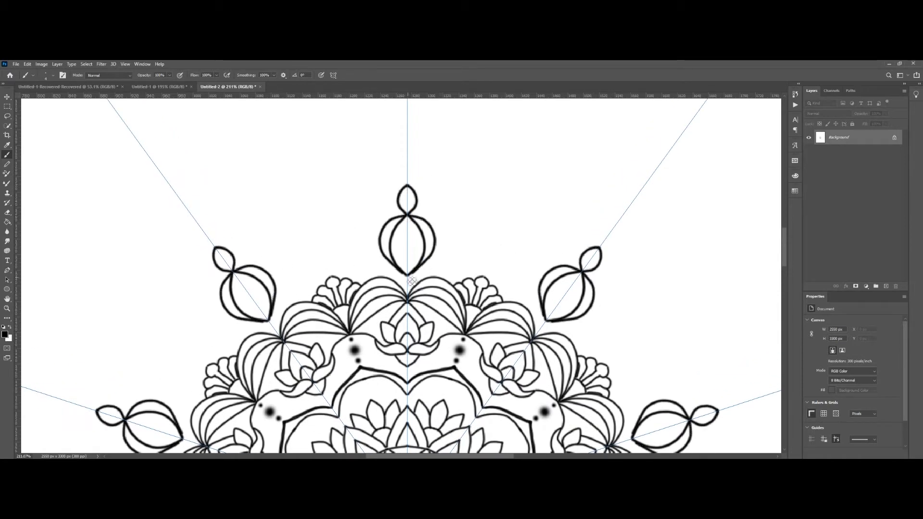
- Widen each bulb with a pair of outer lobes and draw a dark seed inside its leaf-shaped tip
{"action": "scroll", "coordinate": [429, 246], "scroll_direction": "up", "scroll_amount": 1}
{"action": "mouse_move", "coordinate": [408, 234]}
{"action": "left_mouse_down"}
{"action": "mouse_move", "coordinate": [434, 232]}
{"action": "mouse_move", "coordinate": [462, 264]}
{"action": "mouse_move", "coordinate": [411, 302]}
{"action": "left_mouse_up"}
{"action": "scroll", "coordinate": [364, 268], "scroll_direction": "up", "scroll_amount": 1}
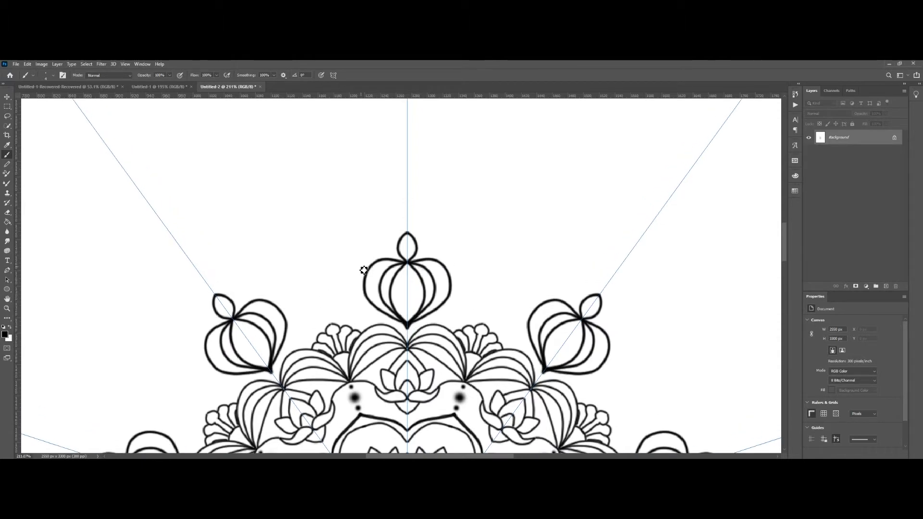
{"action": "scroll", "coordinate": [331, 298], "scroll_direction": "up", "scroll_amount": 2}
{"action": "left_click", "coordinate": [407, 266]}
{"action": "left_click_drag", "start_coordinate": [408, 278], "coordinate": [408, 272]}
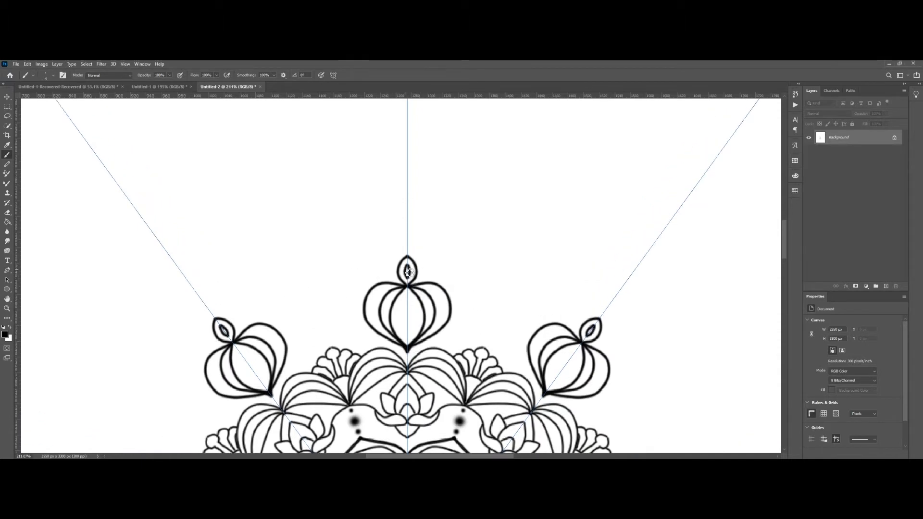
- Connect neighbouring bulbs with wavy and jagged contour lines that rise to peaks between them
{"action": "scroll", "coordinate": [379, 304], "scroll_direction": "up", "scroll_amount": 1}
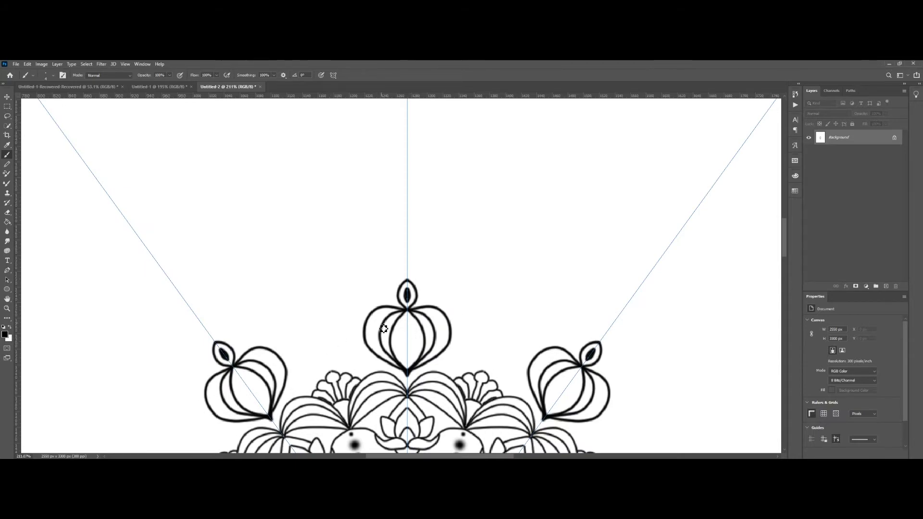
{"action": "scroll", "coordinate": [383, 329], "scroll_direction": "down", "scroll_amount": 5}
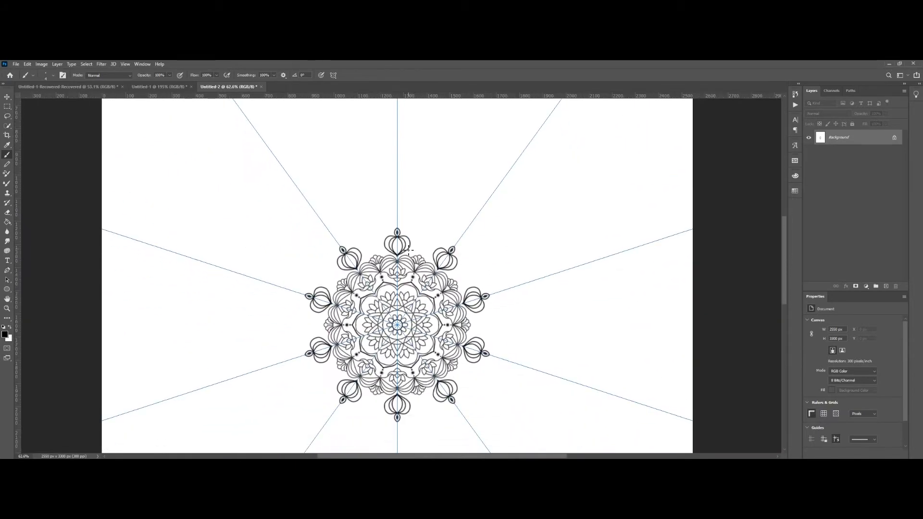
{"action": "scroll", "coordinate": [375, 246], "scroll_direction": "up", "scroll_amount": 4}
{"action": "mouse_move", "coordinate": [356, 270]}
{"action": "left_mouse_down"}
{"action": "mouse_move", "coordinate": [376, 248]}
{"action": "mouse_move", "coordinate": [404, 259]}
{"action": "left_mouse_up"}
{"action": "scroll", "coordinate": [388, 263], "scroll_direction": "up", "scroll_amount": 1}
{"action": "scroll", "coordinate": [389, 263], "scroll_direction": "up", "scroll_amount": 2}
{"action": "mouse_move", "coordinate": [344, 325]}
{"action": "left_mouse_down"}
{"action": "mouse_move", "coordinate": [367, 309]}
{"action": "mouse_move", "coordinate": [369, 287]}
{"action": "mouse_move", "coordinate": [359, 323]}
{"action": "mouse_move", "coordinate": [362, 240]}
{"action": "left_mouse_up"}
- Draw a large pointed double arch over each bulb to form the mandala's outer star-shaped edge
{"action": "scroll", "coordinate": [357, 326], "scroll_direction": "up", "scroll_amount": 2}
{"action": "scroll", "coordinate": [359, 324], "scroll_direction": "up", "scroll_amount": 2}
{"action": "scroll", "coordinate": [362, 241], "scroll_direction": "down", "scroll_amount": 4}
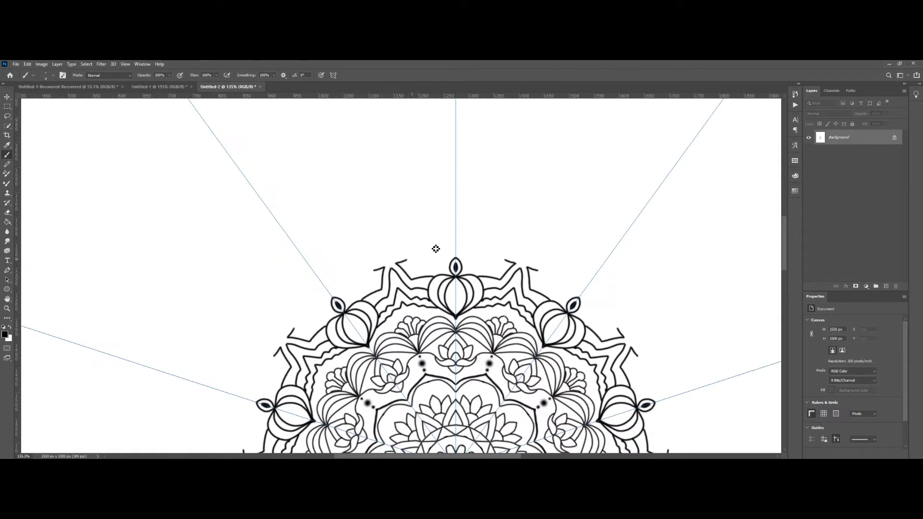
{"action": "mouse_move", "coordinate": [397, 264]}
{"action": "left_mouse_down"}
{"action": "mouse_move", "coordinate": [455, 208]}
{"action": "mouse_move", "coordinate": [508, 259]}
{"action": "mouse_move", "coordinate": [500, 262]}
{"action": "left_mouse_up"}
{"action": "scroll", "coordinate": [487, 284], "scroll_direction": "up", "scroll_amount": 2}
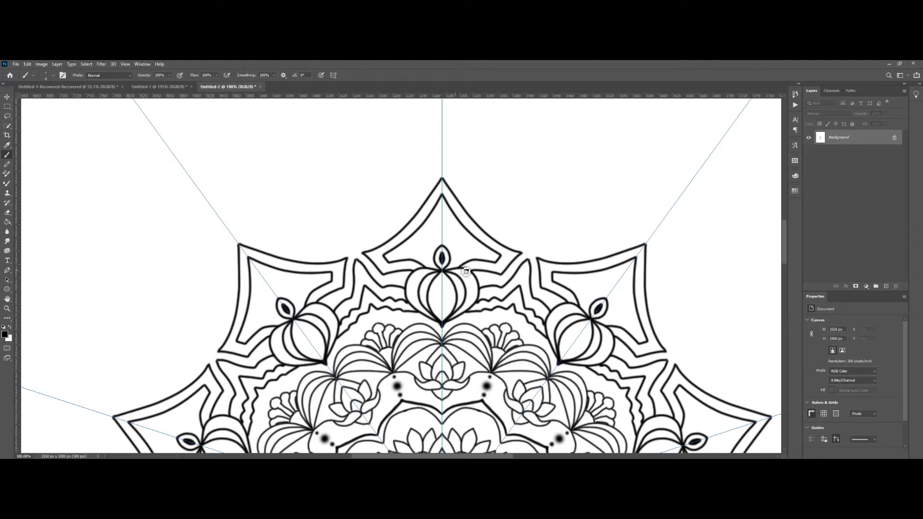
- Draw a pointed diamond contour around each leaf-shaped tip and a small four-petal flower in each gap between the arches
{"action": "mouse_move", "coordinate": [444, 217]}
{"action": "left_mouse_down"}
{"action": "mouse_move", "coordinate": [470, 255]}
{"action": "mouse_move", "coordinate": [450, 274]}
{"action": "left_mouse_up"}
{"action": "scroll", "coordinate": [498, 254], "scroll_direction": "up", "scroll_amount": 3}
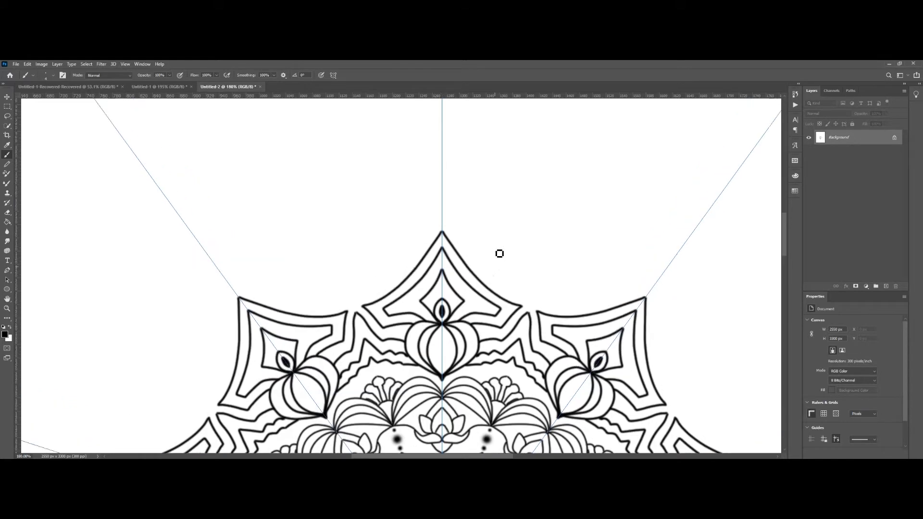
{"action": "mouse_move", "coordinate": [348, 315]}
{"action": "left_mouse_down"}
{"action": "mouse_move", "coordinate": [359, 316]}
{"action": "mouse_move", "coordinate": [339, 289]}
{"action": "mouse_move", "coordinate": [371, 292]}
{"action": "mouse_move", "coordinate": [357, 302]}
{"action": "mouse_move", "coordinate": [366, 293]}
{"action": "left_mouse_up"}
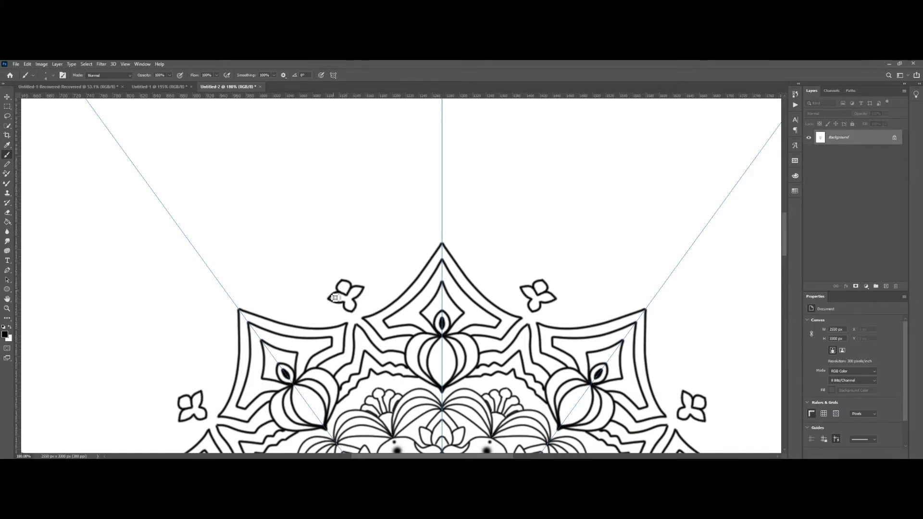
- Add an outer contour line along each arch and enclose the star in a circular line through its points
{"action": "mouse_move", "coordinate": [444, 243]}
{"action": "left_mouse_down"}
{"action": "mouse_move", "coordinate": [426, 264]}
{"action": "mouse_move", "coordinate": [373, 288]}
{"action": "mouse_move", "coordinate": [369, 307]}
{"action": "mouse_move", "coordinate": [395, 268]}
{"action": "mouse_move", "coordinate": [446, 241]}
{"action": "left_mouse_up"}
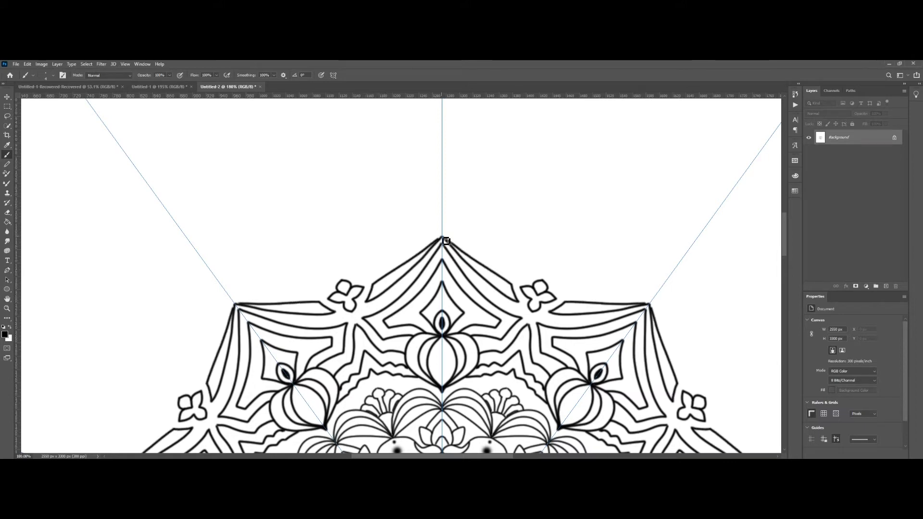
{"action": "scroll", "coordinate": [514, 278], "scroll_direction": "down", "scroll_amount": 5}
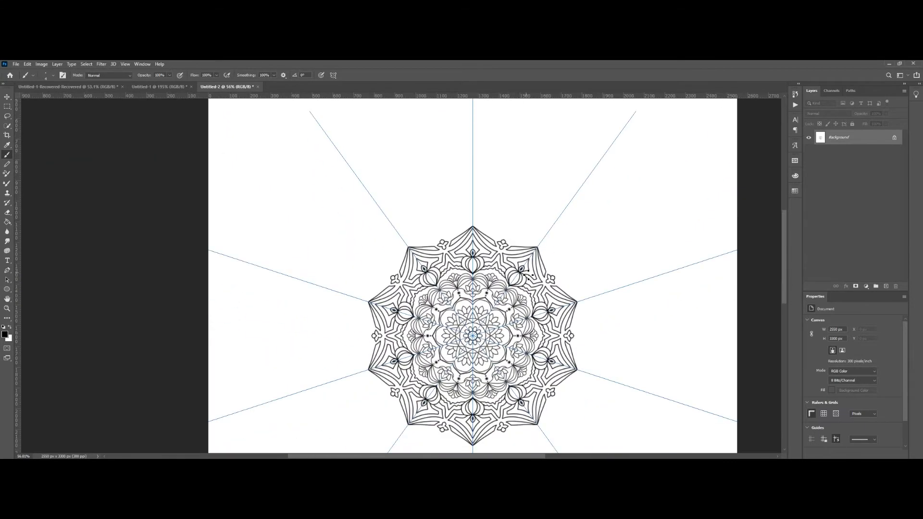
{"action": "scroll", "coordinate": [529, 276], "scroll_direction": "down", "scroll_amount": 1}
{"action": "scroll", "coordinate": [533, 197], "scroll_direction": "up", "scroll_amount": 4}
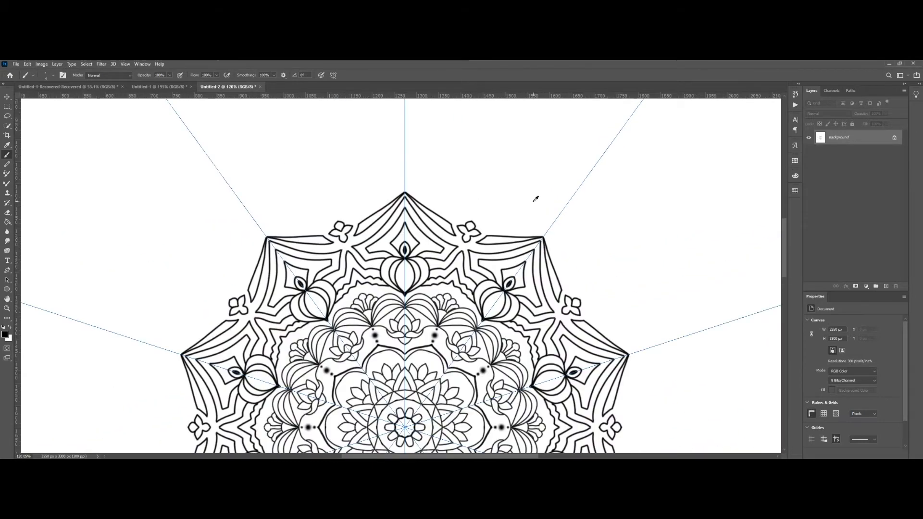
{"action": "scroll", "coordinate": [461, 218], "scroll_direction": "up", "scroll_amount": 1}
{"action": "left_click_drag", "start_coordinate": [268, 267], "coordinate": [333, 229]}
{"action": "scroll", "coordinate": [447, 256], "scroll_direction": "up", "scroll_amount": 1}
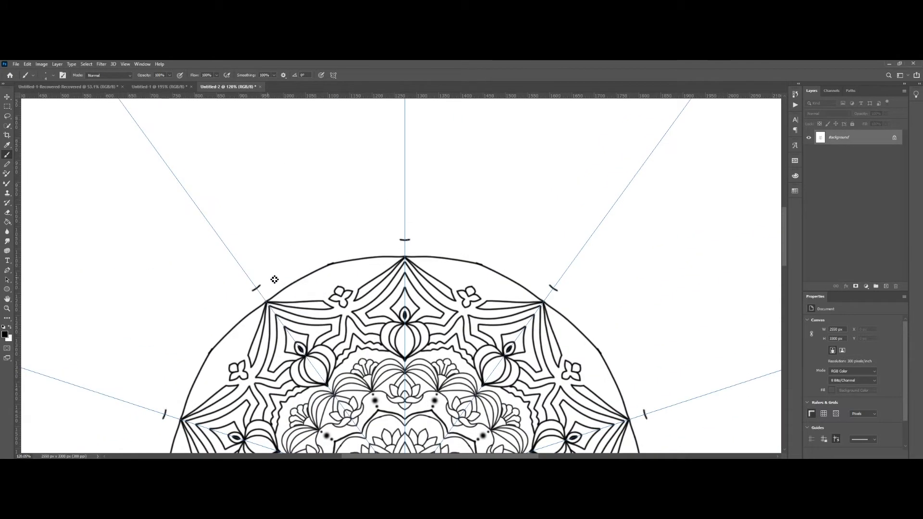
- Draw a second circular line outside the first and fill the band between them with a zigzag of triangles
{"action": "left_click_drag", "start_coordinate": [275, 279], "coordinate": [338, 254]}
{"action": "scroll", "coordinate": [371, 250], "scroll_direction": "up", "scroll_amount": 3}
{"action": "mouse_move", "coordinate": [158, 323]}
{"action": "left_mouse_down"}
{"action": "mouse_move", "coordinate": [205, 337]}
{"action": "mouse_move", "coordinate": [259, 310]}
{"action": "mouse_move", "coordinate": [287, 251]}
{"action": "mouse_move", "coordinate": [211, 333]}
{"action": "mouse_move", "coordinate": [201, 327]}
{"action": "mouse_move", "coordinate": [202, 294]}
{"action": "mouse_move", "coordinate": [245, 310]}
{"action": "mouse_move", "coordinate": [248, 267]}
{"action": "mouse_move", "coordinate": [285, 291]}
{"action": "mouse_move", "coordinate": [284, 246]}
{"action": "left_mouse_up"}
{"action": "scroll", "coordinate": [440, 244], "scroll_direction": "up", "scroll_amount": 3}
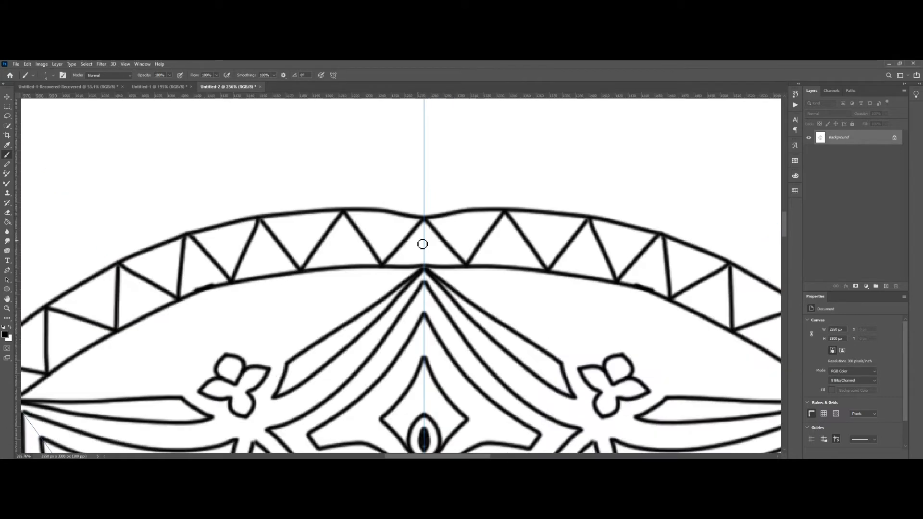
- Nest a smaller chevron inside each upward and downward triangle of the zigzag band
{"action": "left_click_drag", "start_coordinate": [423, 237], "coordinate": [442, 261]}
{"action": "mouse_move", "coordinate": [513, 248]}
{"action": "left_mouse_down"}
{"action": "mouse_move", "coordinate": [532, 268]}
{"action": "mouse_move", "coordinate": [495, 258]}
{"action": "mouse_move", "coordinate": [483, 269]}
{"action": "left_mouse_up"}
{"action": "mouse_move", "coordinate": [586, 250]}
{"action": "left_mouse_down"}
{"action": "mouse_move", "coordinate": [603, 283]}
{"action": "mouse_move", "coordinate": [571, 264]}
{"action": "mouse_move", "coordinate": [566, 275]}
{"action": "left_mouse_up"}
{"action": "left_click_drag", "start_coordinate": [649, 263], "coordinate": [656, 299]}
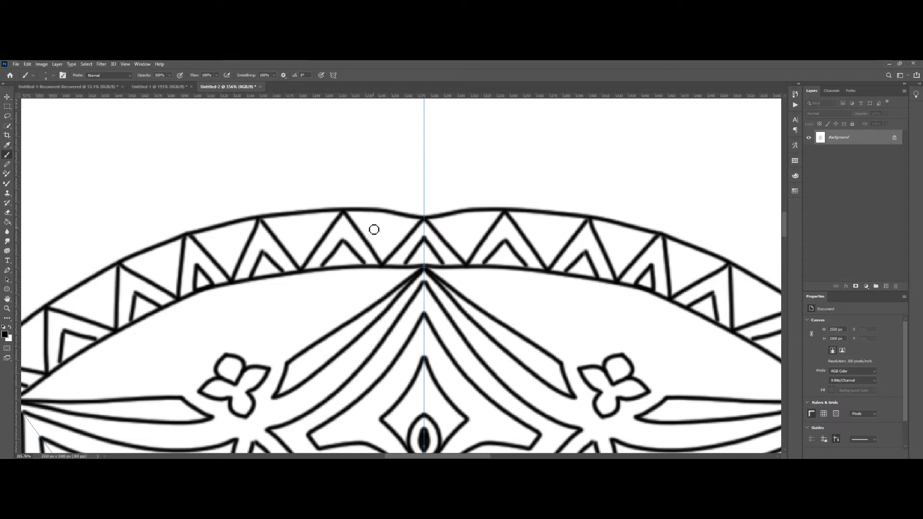
{"action": "mouse_move", "coordinate": [365, 214]}
{"action": "left_mouse_down"}
{"action": "mouse_move", "coordinate": [385, 247]}
{"action": "mouse_move", "coordinate": [395, 231]}
{"action": "mouse_move", "coordinate": [422, 247]}
{"action": "left_mouse_up"}
{"action": "mouse_move", "coordinate": [526, 211]}
{"action": "left_mouse_down"}
{"action": "mouse_move", "coordinate": [552, 251]}
{"action": "mouse_move", "coordinate": [572, 217]}
{"action": "mouse_move", "coordinate": [625, 261]}
{"action": "mouse_move", "coordinate": [648, 233]}
{"action": "left_mouse_up"}
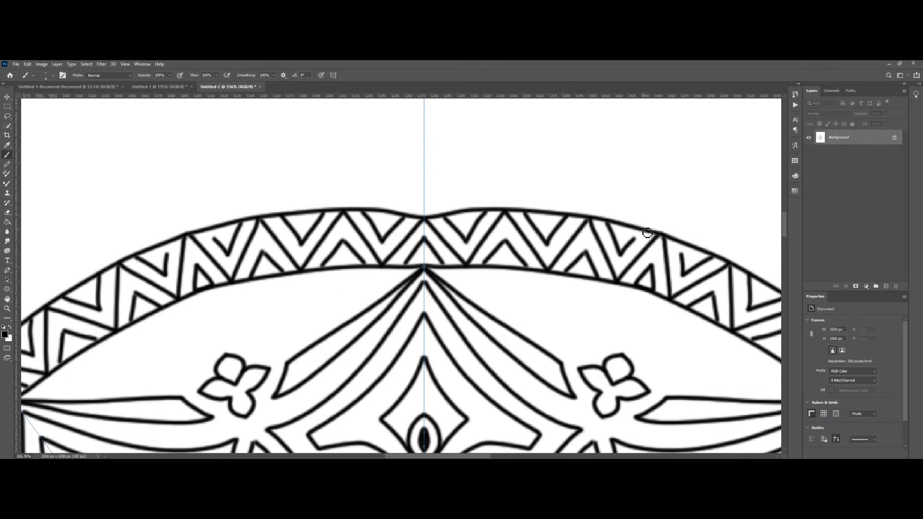
- Draw large double-outlined pointed petals between the axes outside the band and run a wavy line between their outlines
{"action": "scroll", "coordinate": [648, 233], "scroll_direction": "down", "scroll_amount": 10}
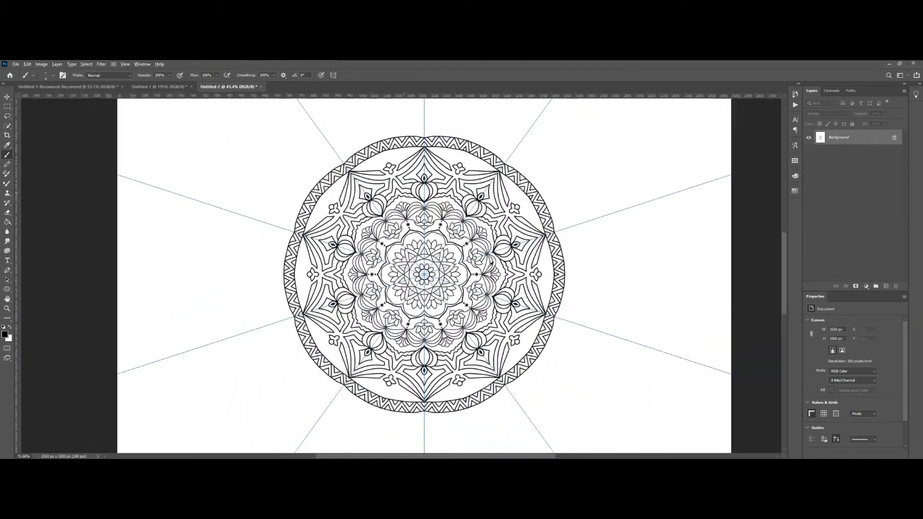
{"action": "scroll", "coordinate": [380, 218], "scroll_direction": "up", "scroll_amount": 4}
{"action": "mouse_move", "coordinate": [310, 310]}
{"action": "left_mouse_down"}
{"action": "mouse_move", "coordinate": [356, 201]}
{"action": "mouse_move", "coordinate": [423, 236]}
{"action": "mouse_move", "coordinate": [473, 284]}
{"action": "left_mouse_up"}
{"action": "scroll", "coordinate": [358, 267], "scroll_direction": "up", "scroll_amount": 3}
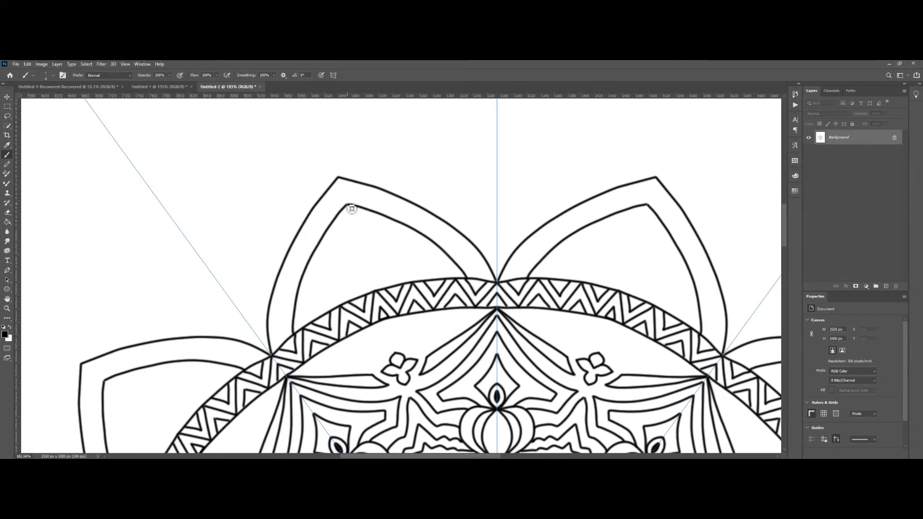
{"action": "mouse_move", "coordinate": [352, 209]}
{"action": "left_mouse_down"}
{"action": "mouse_move", "coordinate": [322, 213]}
{"action": "mouse_move", "coordinate": [326, 233]}
{"action": "mouse_move", "coordinate": [292, 255]}
{"action": "mouse_move", "coordinate": [276, 356]}
{"action": "left_mouse_up"}
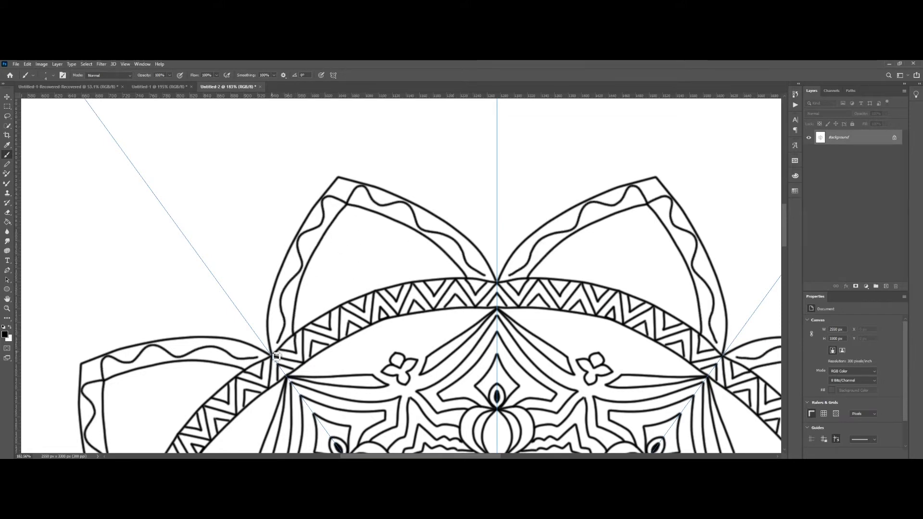
- Draw a flower of rounded and pointed petals inside each large petal and enlarge the brush to dot its centre black
{"action": "mouse_move", "coordinate": [372, 252]}
{"action": "left_mouse_down"}
{"action": "mouse_move", "coordinate": [398, 227]}
{"action": "mouse_move", "coordinate": [369, 258]}
{"action": "mouse_move", "coordinate": [409, 265]}
{"action": "mouse_move", "coordinate": [380, 275]}
{"action": "mouse_move", "coordinate": [366, 258]}
{"action": "mouse_move", "coordinate": [328, 277]}
{"action": "mouse_move", "coordinate": [350, 275]}
{"action": "mouse_move", "coordinate": [353, 218]}
{"action": "left_mouse_up"}
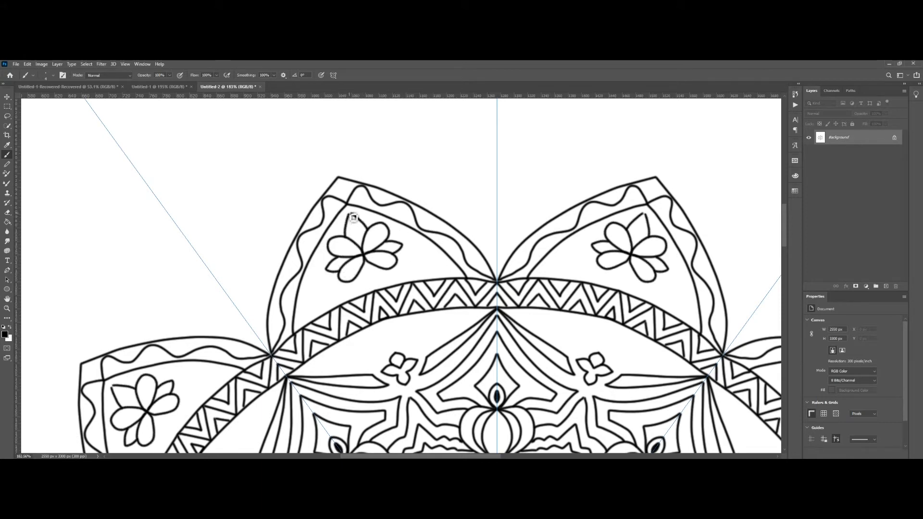
{"action": "left_click_drag", "start_coordinate": [362, 272], "coordinate": [376, 267]}
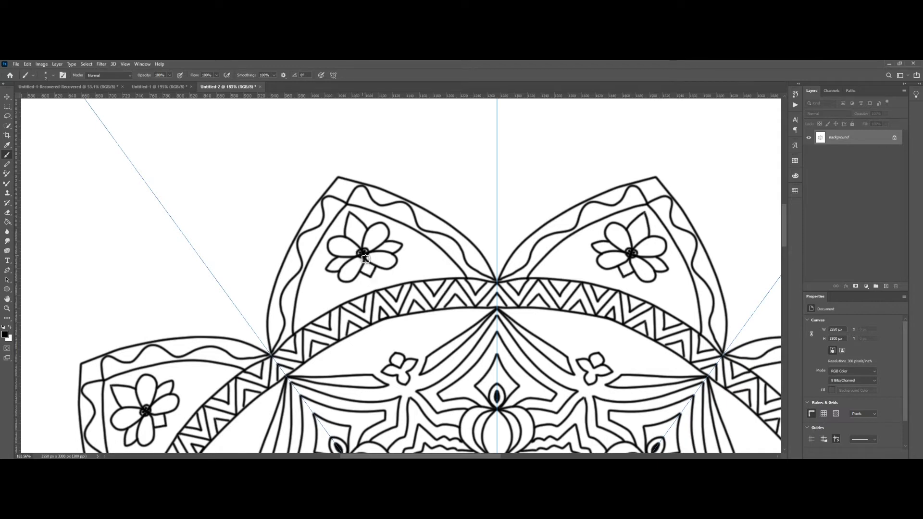
{"action": "key", "text": "bracketright"}
{"action": "key", "text": "bracketright"}
{"action": "key", "text": "bracketright"}
{"action": "key", "text": "bracketright"}
{"action": "left_click_drag", "start_coordinate": [364, 255], "coordinate": [361, 253]}
- Draw small concentric arcs with a fan of thin rounded petals above them in each gap between large petals
{"action": "scroll", "coordinate": [451, 278], "scroll_direction": "down", "scroll_amount": 10}
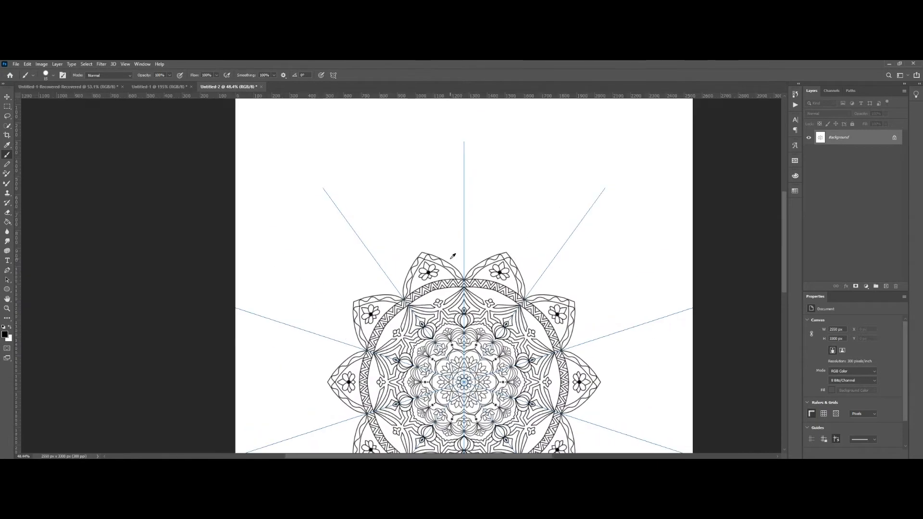
{"action": "scroll", "coordinate": [456, 260], "scroll_direction": "up", "scroll_amount": 4}
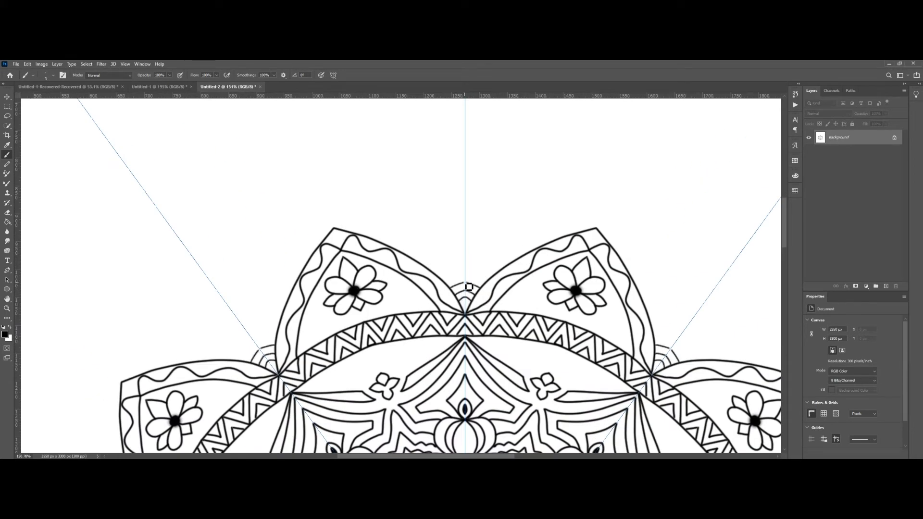
{"action": "scroll", "coordinate": [469, 287], "scroll_direction": "up", "scroll_amount": 3}
{"action": "scroll", "coordinate": [466, 294], "scroll_direction": "down", "scroll_amount": 4}
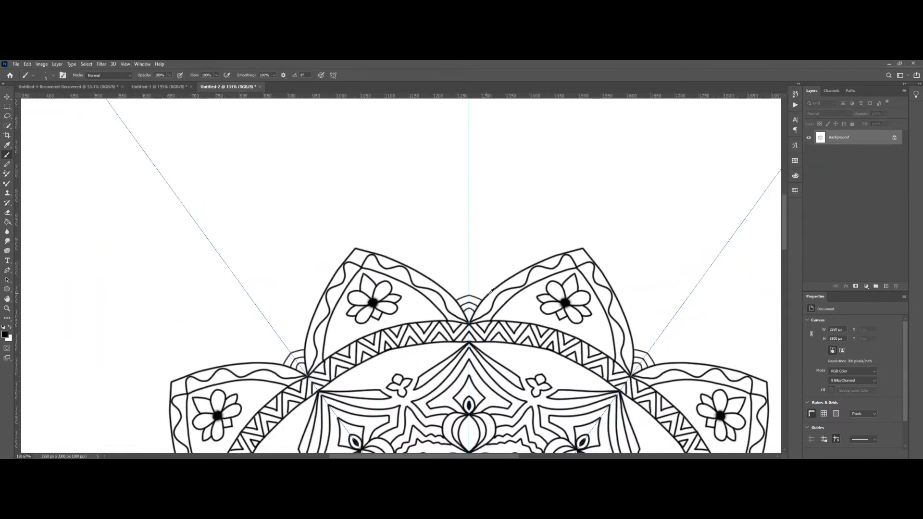
{"action": "scroll", "coordinate": [491, 290], "scroll_direction": "down", "scroll_amount": 1}
{"action": "scroll", "coordinate": [476, 267], "scroll_direction": "up", "scroll_amount": 2}
{"action": "mouse_move", "coordinate": [476, 267]}
{"action": "left_mouse_down"}
{"action": "mouse_move", "coordinate": [502, 232]}
{"action": "mouse_move", "coordinate": [519, 236]}
{"action": "left_mouse_up"}
{"action": "mouse_move", "coordinate": [468, 261]}
{"action": "left_mouse_down"}
{"action": "mouse_move", "coordinate": [479, 228]}
{"action": "mouse_move", "coordinate": [509, 209]}
{"action": "mouse_move", "coordinate": [514, 235]}
{"action": "left_mouse_up"}
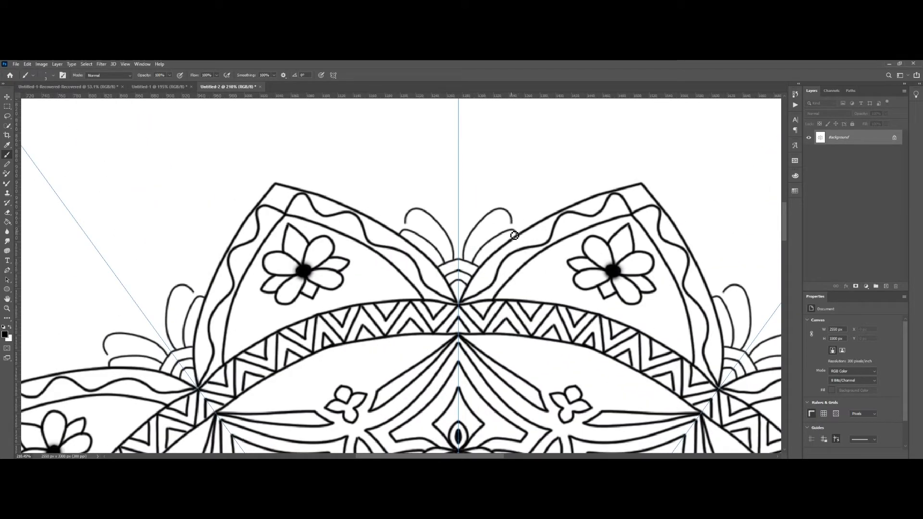
- Complete each fan with a central petal and enclose it in a double onion-shaped outline ending in a point
{"action": "mouse_move", "coordinate": [448, 223]}
{"action": "left_mouse_down"}
{"action": "mouse_move", "coordinate": [464, 173]}
{"action": "mouse_move", "coordinate": [497, 214]}
{"action": "mouse_move", "coordinate": [394, 330]}
{"action": "mouse_move", "coordinate": [405, 337]}
{"action": "left_mouse_up"}
{"action": "scroll", "coordinate": [492, 230], "scroll_direction": "up", "scroll_amount": 3}
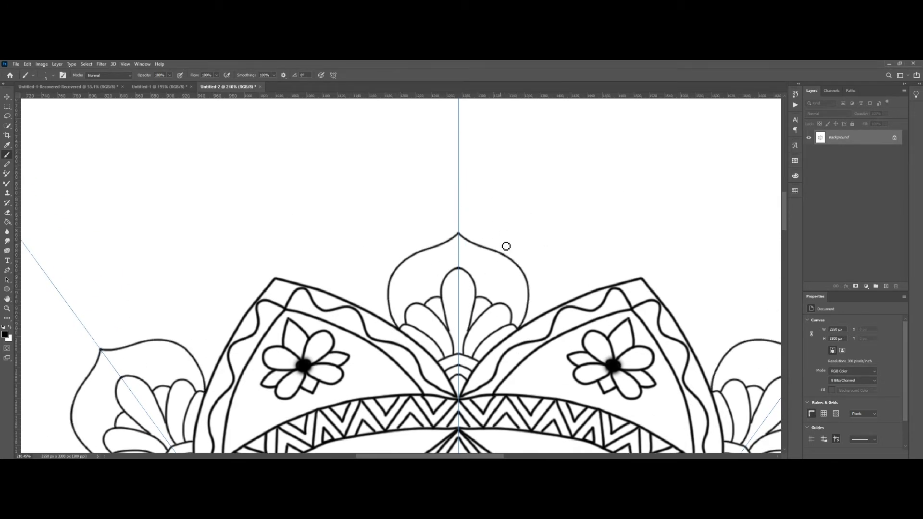
{"action": "scroll", "coordinate": [506, 246], "scroll_direction": "up", "scroll_amount": 2}
{"action": "mouse_move", "coordinate": [458, 273]}
{"action": "left_mouse_down"}
{"action": "mouse_move", "coordinate": [419, 309]}
{"action": "mouse_move", "coordinate": [381, 376]}
{"action": "mouse_move", "coordinate": [401, 395]}
{"action": "left_mouse_up"}
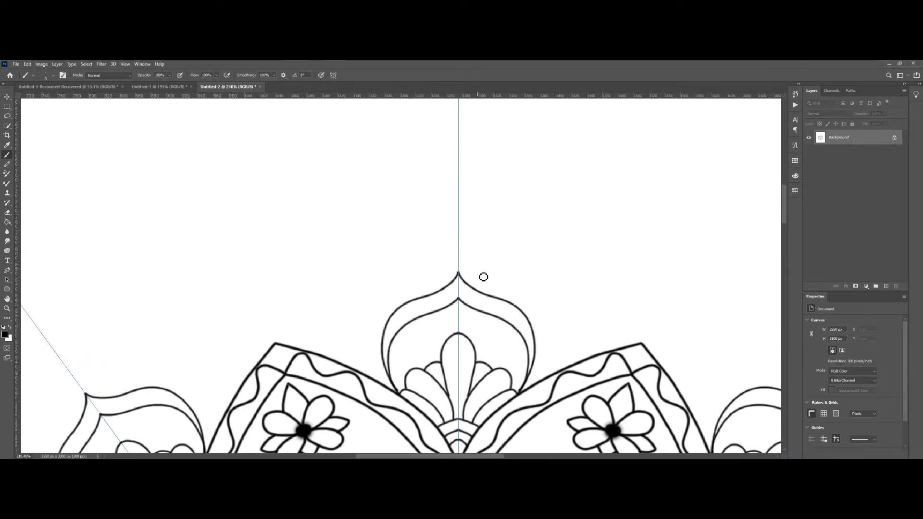
- Draw curved flame-shaped leaves along both sides of each onion-shaped outline
{"action": "scroll", "coordinate": [484, 277], "scroll_direction": "up", "scroll_amount": 2}
{"action": "mouse_move", "coordinate": [554, 201]}
{"action": "left_mouse_down"}
{"action": "mouse_move", "coordinate": [590, 273]}
{"action": "mouse_move", "coordinate": [549, 308]}
{"action": "mouse_move", "coordinate": [559, 204]}
{"action": "mouse_move", "coordinate": [539, 301]}
{"action": "mouse_move", "coordinate": [522, 327]}
{"action": "mouse_move", "coordinate": [524, 300]}
{"action": "mouse_move", "coordinate": [548, 346]}
{"action": "left_mouse_up"}
{"action": "scroll", "coordinate": [550, 296], "scroll_direction": "up", "scroll_amount": 2}
{"action": "mouse_move", "coordinate": [522, 278]}
{"action": "left_mouse_down"}
{"action": "mouse_move", "coordinate": [511, 294]}
{"action": "mouse_move", "coordinate": [516, 323]}
{"action": "mouse_move", "coordinate": [495, 280]}
{"action": "mouse_move", "coordinate": [518, 235]}
{"action": "mouse_move", "coordinate": [493, 257]}
{"action": "mouse_move", "coordinate": [480, 289]}
{"action": "mouse_move", "coordinate": [515, 320]}
{"action": "left_mouse_up"}
- Top each onion shape with a two-part pointed finial and draw small diamond shapes inside it
{"action": "scroll", "coordinate": [484, 286], "scroll_direction": "up", "scroll_amount": 1}
{"action": "mouse_move", "coordinate": [458, 247]}
{"action": "left_mouse_down"}
{"action": "mouse_move", "coordinate": [440, 285]}
{"action": "mouse_move", "coordinate": [448, 307]}
{"action": "left_mouse_up"}
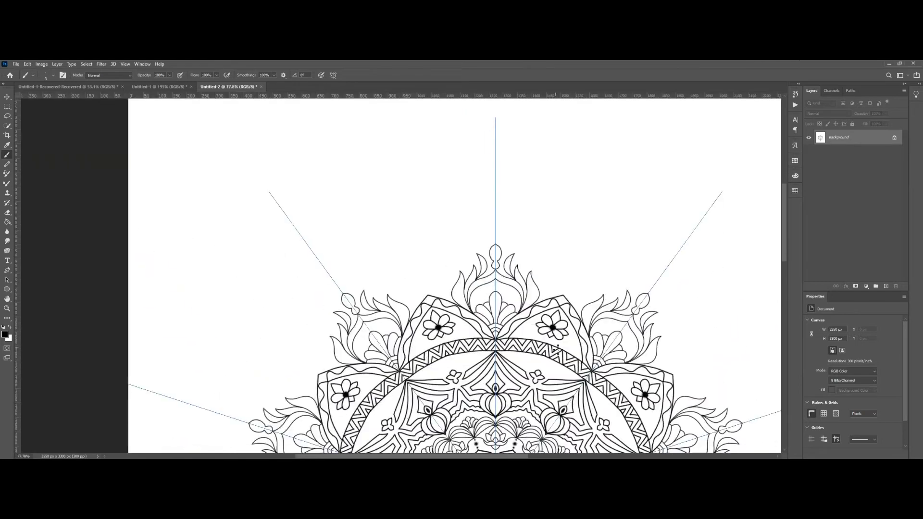
{"action": "scroll", "coordinate": [556, 204], "scroll_direction": "down", "scroll_amount": 3}
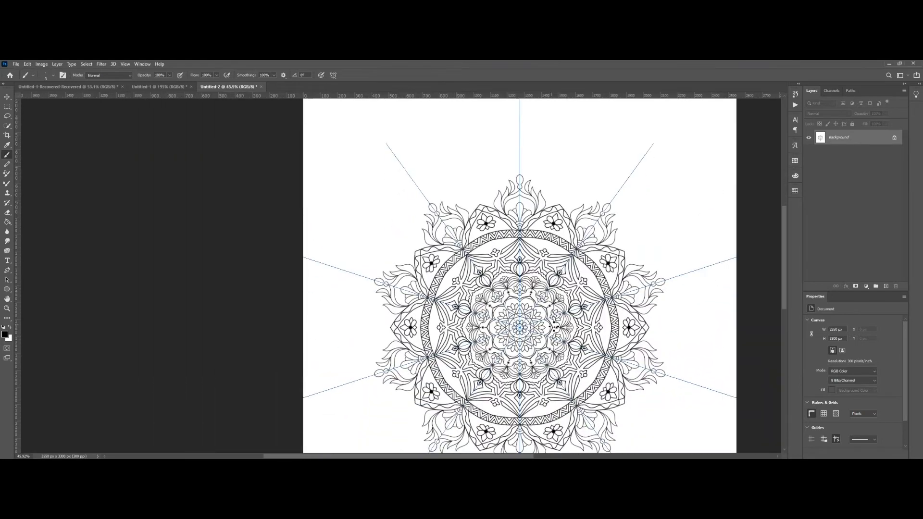
{"action": "scroll", "coordinate": [555, 205], "scroll_direction": "down", "scroll_amount": 1}
{"action": "scroll", "coordinate": [557, 204], "scroll_direction": "up", "scroll_amount": 4}
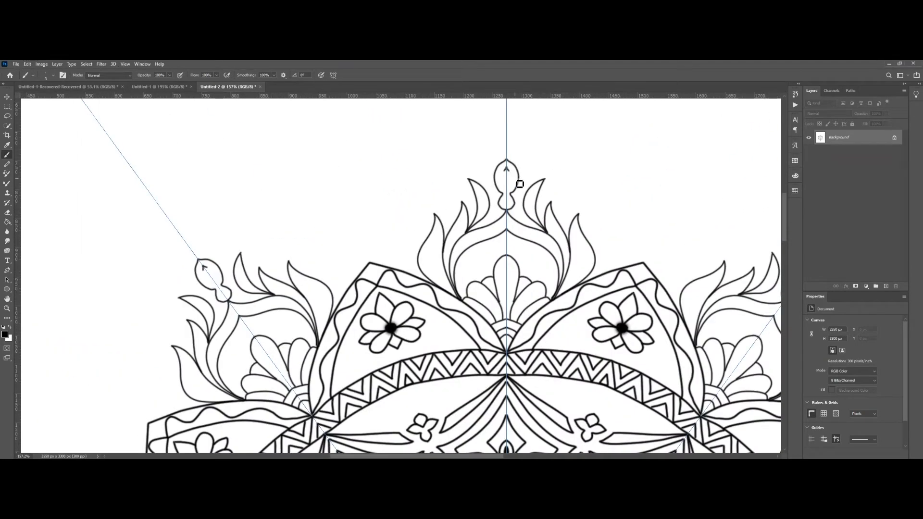
{"action": "left_click_drag", "start_coordinate": [519, 185], "coordinate": [512, 194]}
{"action": "scroll", "coordinate": [511, 209], "scroll_direction": "up", "scroll_amount": 2}
- Add pointed, scalloped contour lines between the petal fan and the inner onion-shaped outline
{"action": "scroll", "coordinate": [502, 222], "scroll_direction": "down", "scroll_amount": 5}
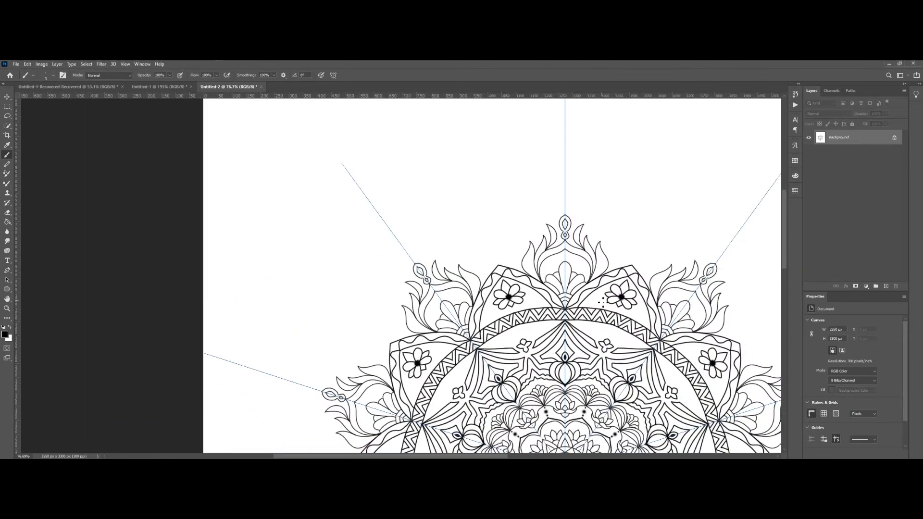
{"action": "scroll", "coordinate": [602, 302], "scroll_direction": "down", "scroll_amount": 2}
{"action": "scroll", "coordinate": [561, 184], "scroll_direction": "up", "scroll_amount": 5}
{"action": "mouse_move", "coordinate": [585, 201]}
{"action": "left_mouse_down"}
{"action": "mouse_move", "coordinate": [589, 222]}
{"action": "mouse_move", "coordinate": [607, 219]}
{"action": "mouse_move", "coordinate": [621, 234]}
{"action": "mouse_move", "coordinate": [618, 256]}
{"action": "left_mouse_up"}
{"action": "mouse_move", "coordinate": [554, 166]}
{"action": "left_mouse_down"}
{"action": "mouse_move", "coordinate": [604, 210]}
{"action": "mouse_move", "coordinate": [599, 216]}
{"action": "mouse_move", "coordinate": [630, 232]}
{"action": "mouse_move", "coordinate": [615, 258]}
{"action": "left_mouse_up"}
- Draw a scalloped crown with nested wavy inner lines over the tip of each large petal
{"action": "scroll", "coordinate": [586, 243], "scroll_direction": "up", "scroll_amount": 5}
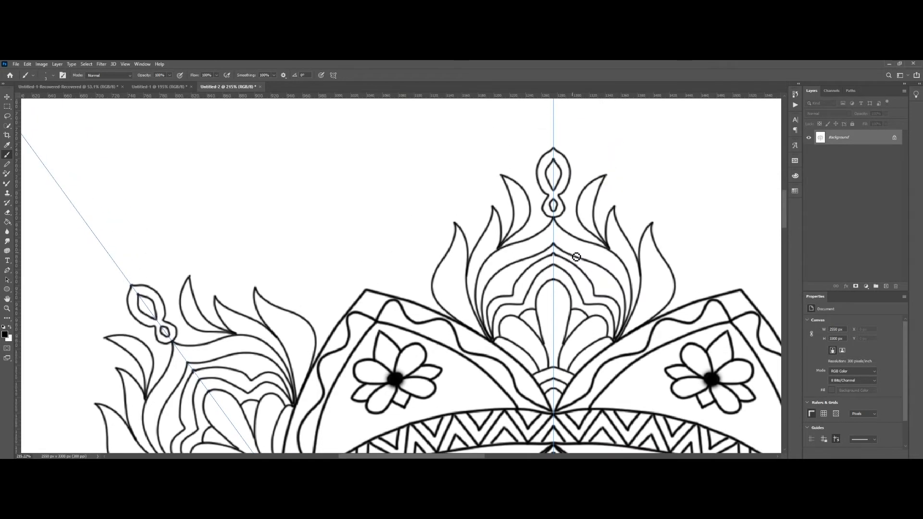
{"action": "mouse_move", "coordinate": [350, 274]}
{"action": "left_mouse_down"}
{"action": "mouse_move", "coordinate": [399, 294]}
{"action": "mouse_move", "coordinate": [391, 302]}
{"action": "mouse_move", "coordinate": [441, 334]}
{"action": "left_mouse_up"}
{"action": "mouse_move", "coordinate": [344, 306]}
{"action": "left_mouse_down"}
{"action": "mouse_move", "coordinate": [333, 339]}
{"action": "mouse_move", "coordinate": [337, 369]}
{"action": "left_mouse_up"}
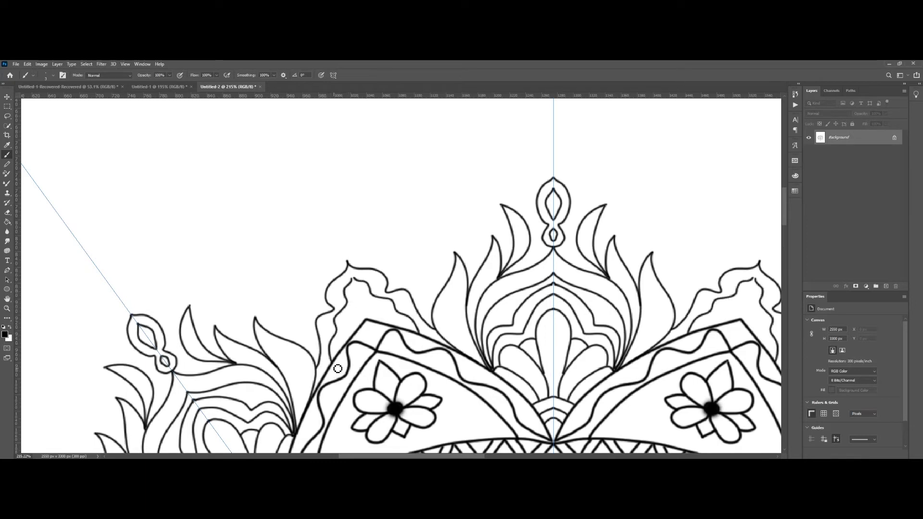
{"action": "left_click_drag", "start_coordinate": [355, 280], "coordinate": [349, 353]}
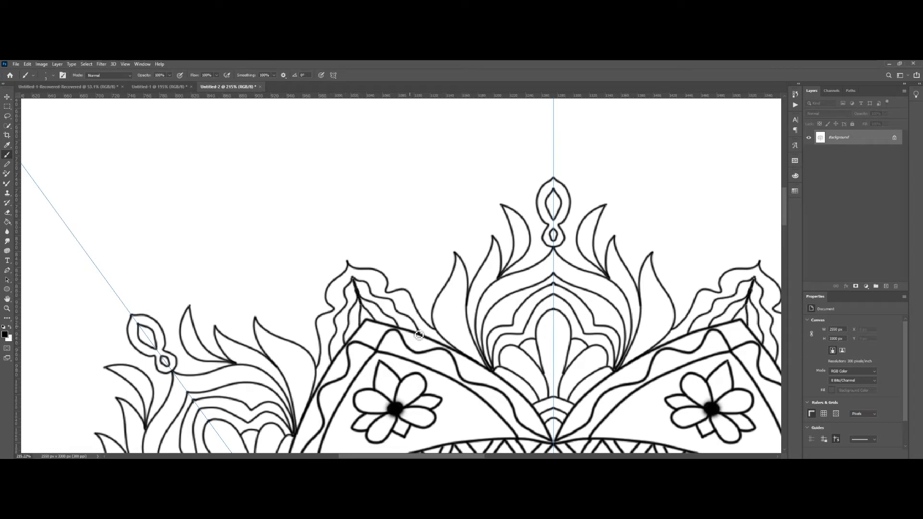
- Draw a bud between each four-petal flower and the zigzag band, with curved double lines running to the neighbouring axes
{"action": "scroll", "coordinate": [419, 335], "scroll_direction": "down", "scroll_amount": 10}
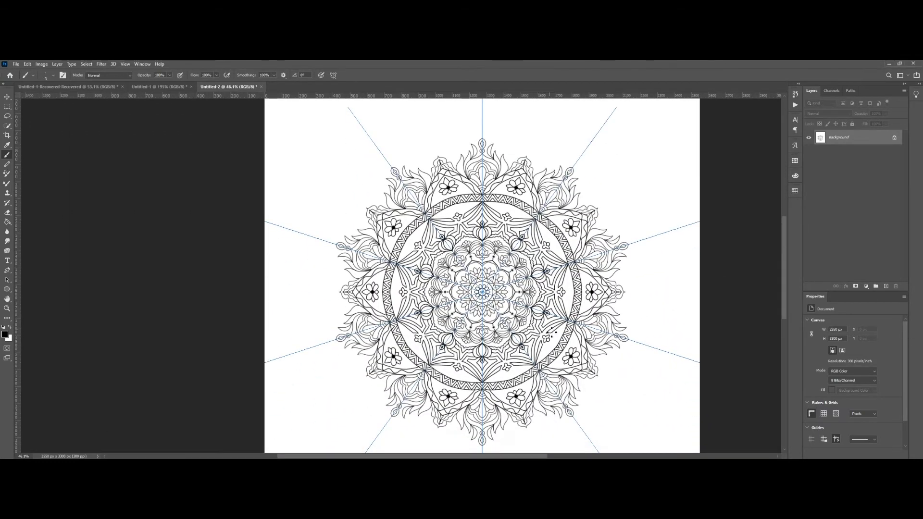
{"action": "scroll", "coordinate": [551, 332], "scroll_direction": "down", "scroll_amount": 3}
{"action": "scroll", "coordinate": [505, 240], "scroll_direction": "up", "scroll_amount": 12}
{"action": "mouse_move", "coordinate": [419, 172]}
{"action": "left_mouse_down"}
{"action": "mouse_move", "coordinate": [374, 219]}
{"action": "mouse_move", "coordinate": [299, 244]}
{"action": "left_mouse_up"}
{"action": "mouse_move", "coordinate": [421, 178]}
{"action": "left_mouse_down"}
{"action": "mouse_move", "coordinate": [417, 199]}
{"action": "mouse_move", "coordinate": [435, 215]}
{"action": "mouse_move", "coordinate": [490, 205]}
{"action": "mouse_move", "coordinate": [558, 156]}
{"action": "left_mouse_up"}
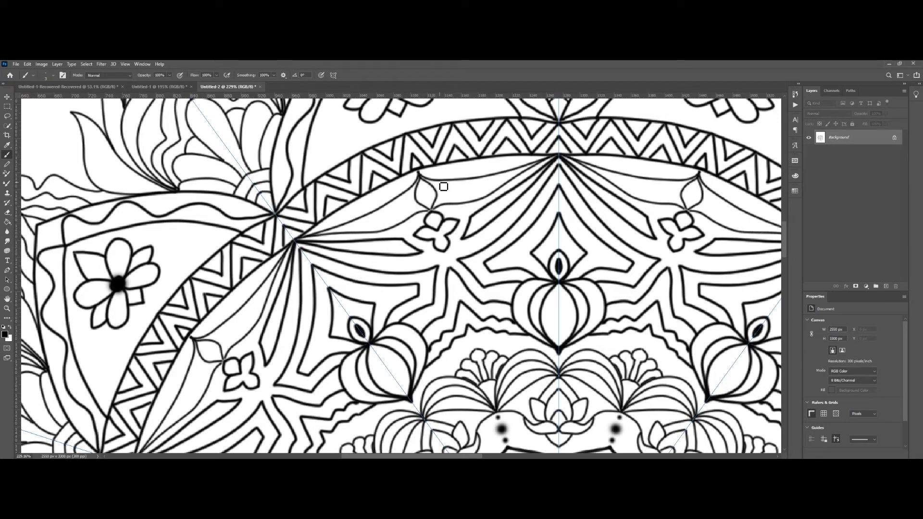
- Fill the curved strips beside each bud with short cross-hatch lines and draw a dark seed inside the bud
{"action": "mouse_move", "coordinate": [444, 187]}
{"action": "left_mouse_down"}
{"action": "mouse_move", "coordinate": [441, 208]}
{"action": "mouse_move", "coordinate": [458, 197]}
{"action": "mouse_move", "coordinate": [450, 213]}
{"action": "mouse_move", "coordinate": [474, 213]}
{"action": "left_mouse_up"}
{"action": "mouse_move", "coordinate": [481, 179]}
{"action": "left_mouse_down"}
{"action": "mouse_move", "coordinate": [481, 210]}
{"action": "mouse_move", "coordinate": [499, 195]}
{"action": "left_mouse_up"}
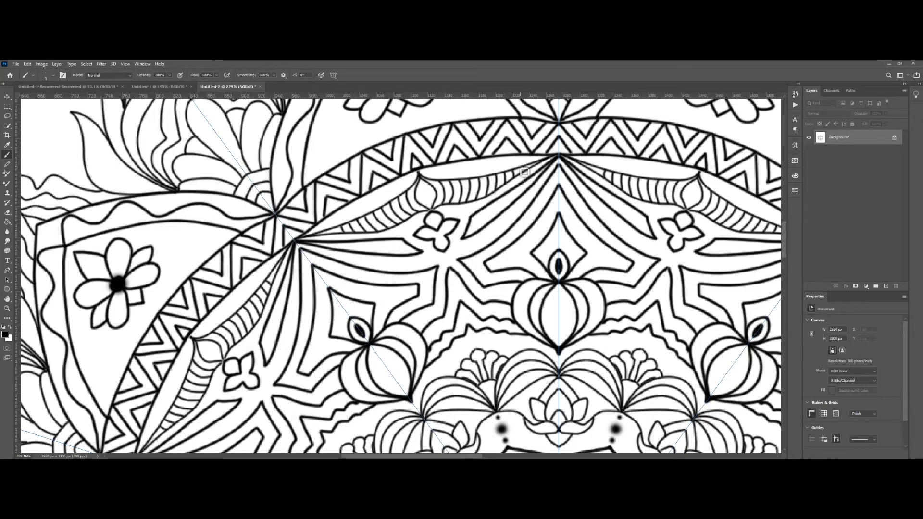
{"action": "mouse_move", "coordinate": [430, 192]}
{"action": "left_mouse_down"}
{"action": "mouse_move", "coordinate": [430, 206]}
{"action": "mouse_move", "coordinate": [426, 192]}
{"action": "left_mouse_up"}
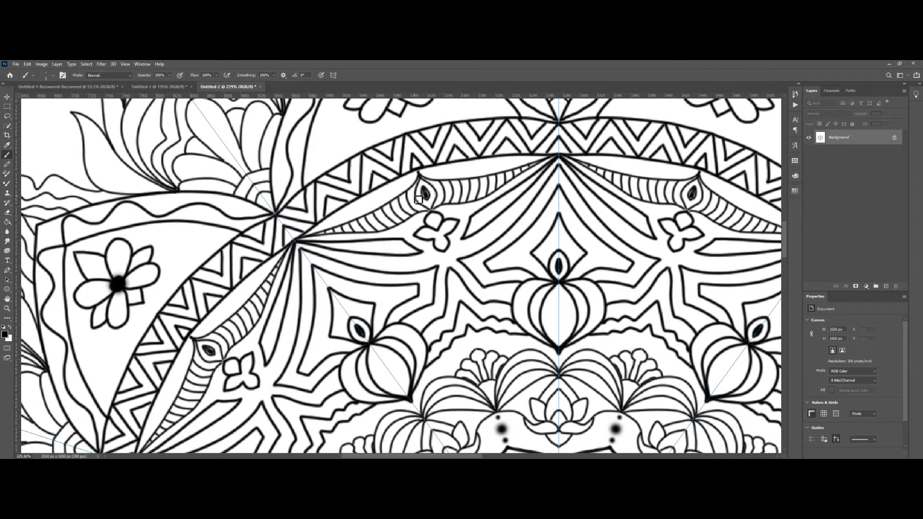
{"action": "scroll", "coordinate": [418, 199], "scroll_direction": "up", "scroll_amount": 5}
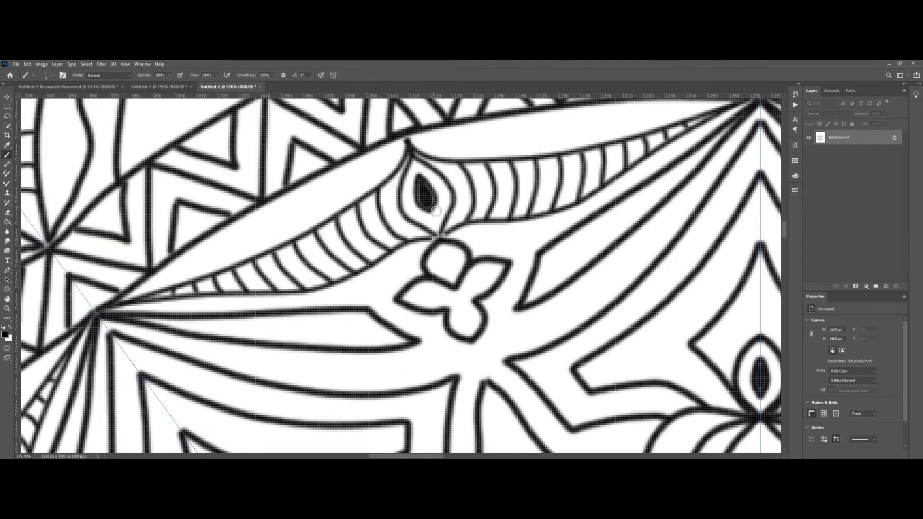
- Draw a small three-petal lotus bud in each lower corner of the large pointed petals
{"action": "scroll", "coordinate": [435, 212], "scroll_direction": "down", "scroll_amount": 10}
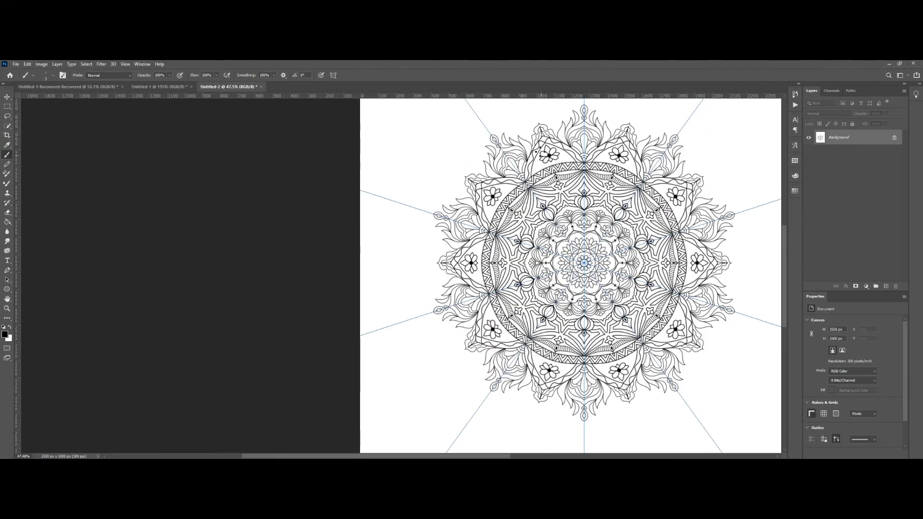
{"action": "scroll", "coordinate": [563, 151], "scroll_direction": "up", "scroll_amount": 5}
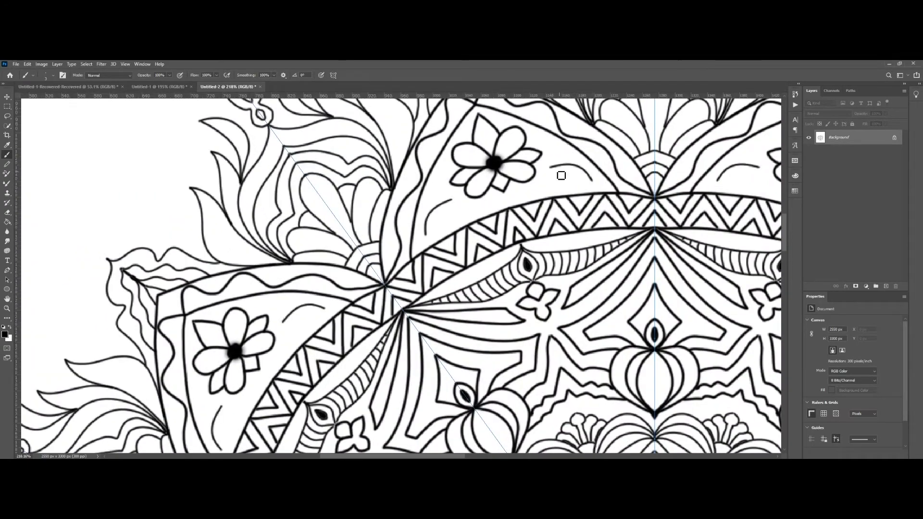
{"action": "mouse_move", "coordinate": [551, 168]}
{"action": "left_mouse_down"}
{"action": "mouse_move", "coordinate": [594, 185]}
{"action": "mouse_move", "coordinate": [550, 197]}
{"action": "mouse_move", "coordinate": [596, 186]}
{"action": "mouse_move", "coordinate": [566, 144]}
{"action": "mouse_move", "coordinate": [597, 194]}
{"action": "left_mouse_up"}
- Inspect the details and the whole mandala, switching to the Move tool to view it without the symmetry guides
{"action": "scroll", "coordinate": [687, 211], "scroll_direction": "down", "scroll_amount": 3}
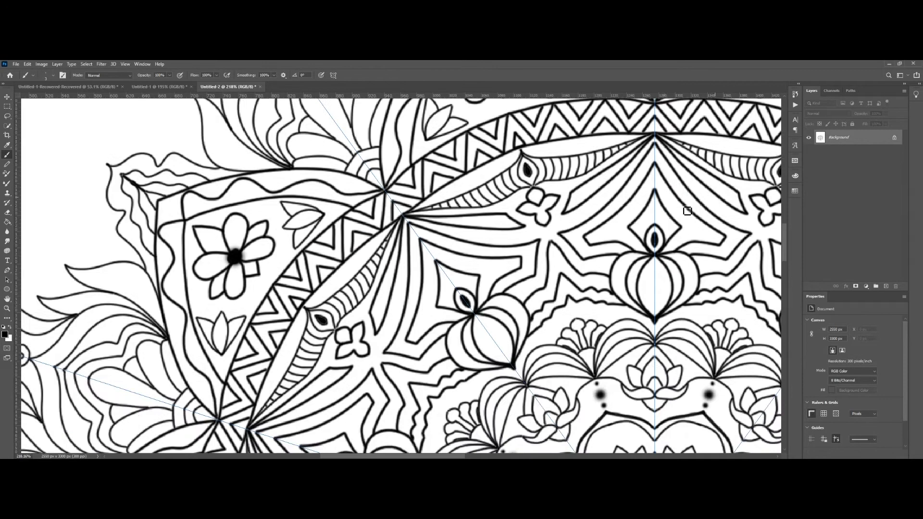
{"action": "scroll", "coordinate": [645, 246], "scroll_direction": "down", "scroll_amount": 3}
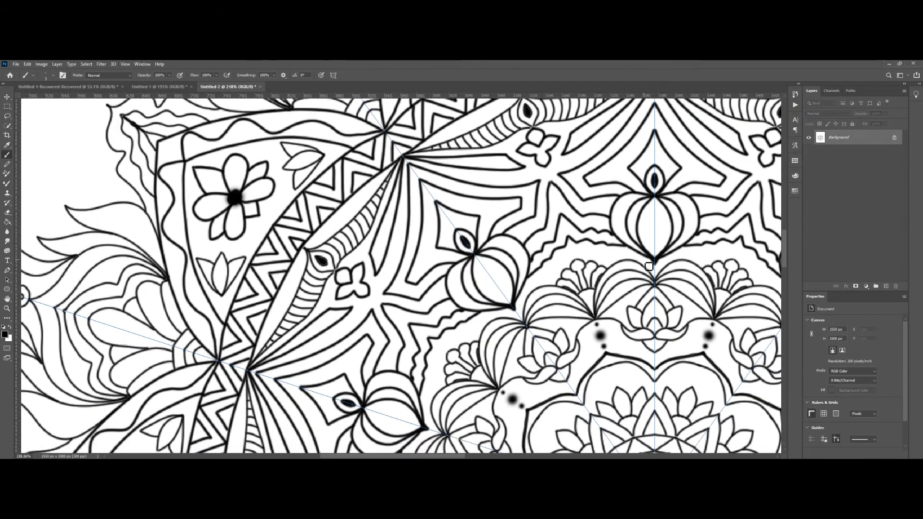
{"action": "scroll", "coordinate": [646, 287], "scroll_direction": "down", "scroll_amount": 1}
{"action": "scroll", "coordinate": [638, 292], "scroll_direction": "down", "scroll_amount": 10}
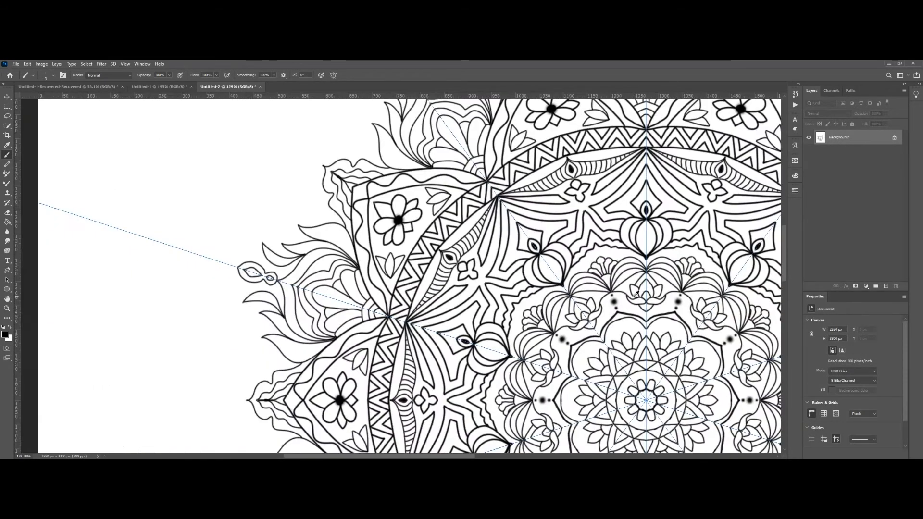
{"action": "scroll", "coordinate": [638, 297], "scroll_direction": "down", "scroll_amount": 3}
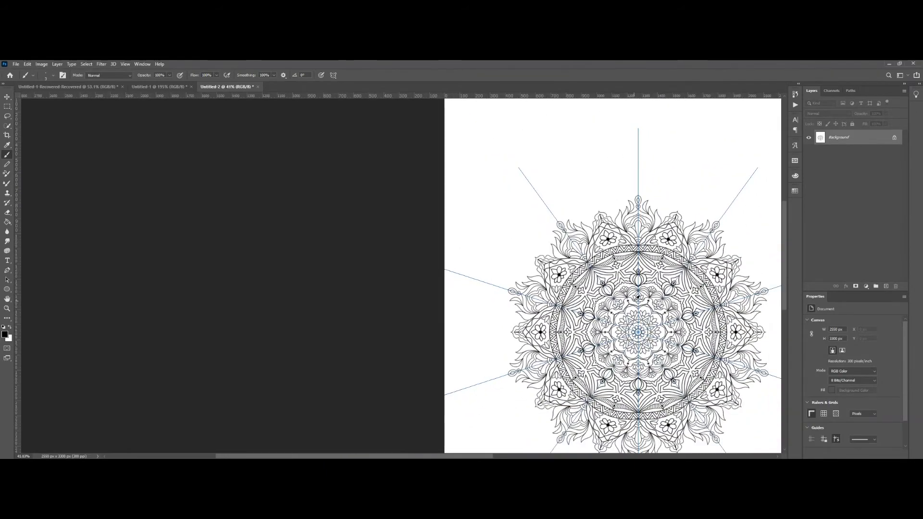
{"action": "left_click_drag", "start_coordinate": [525, 310], "coordinate": [288, 289]}
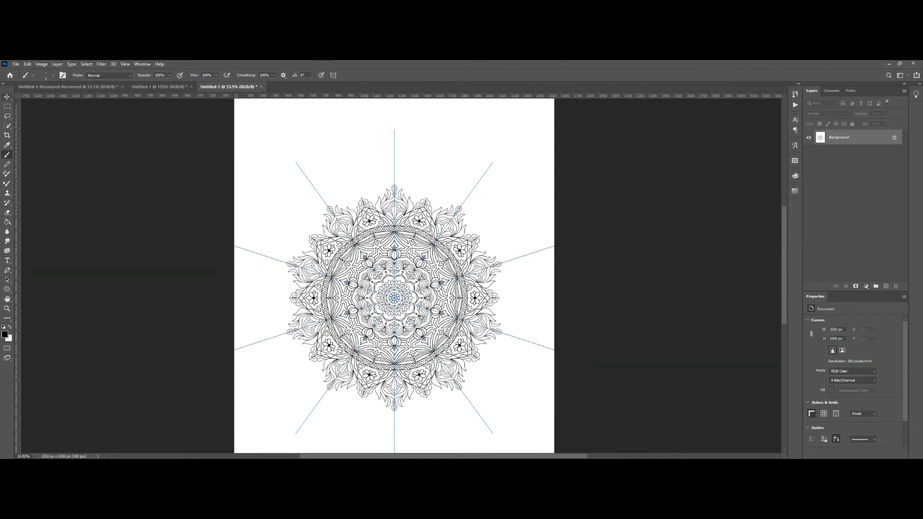
{"action": "key", "text": "v"}
{"action": "scroll", "coordinate": [376, 333], "scroll_direction": "up", "scroll_amount": 3}
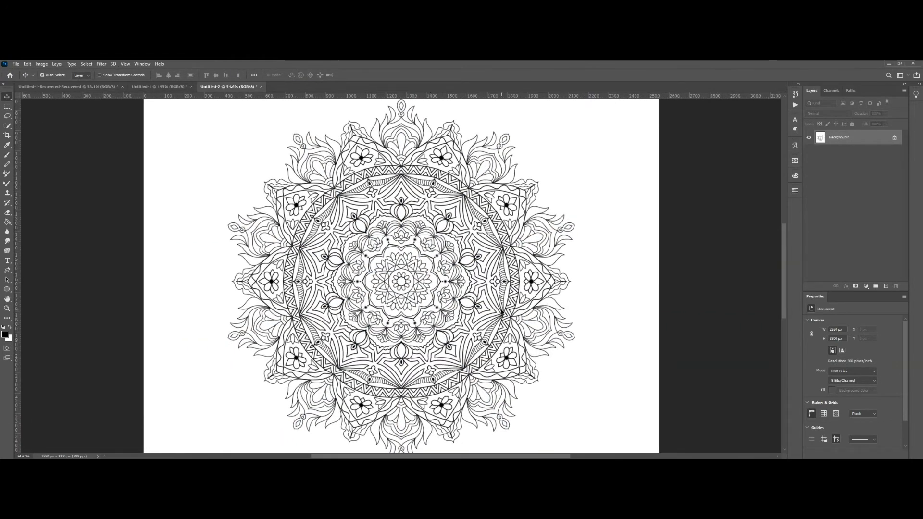
{"action": "scroll", "coordinate": [502, 313], "scroll_direction": "down", "scroll_amount": 1}
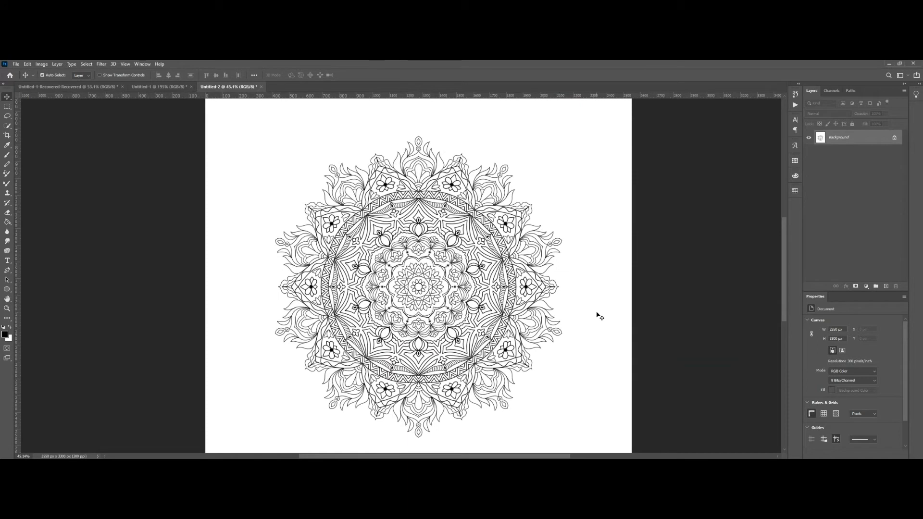
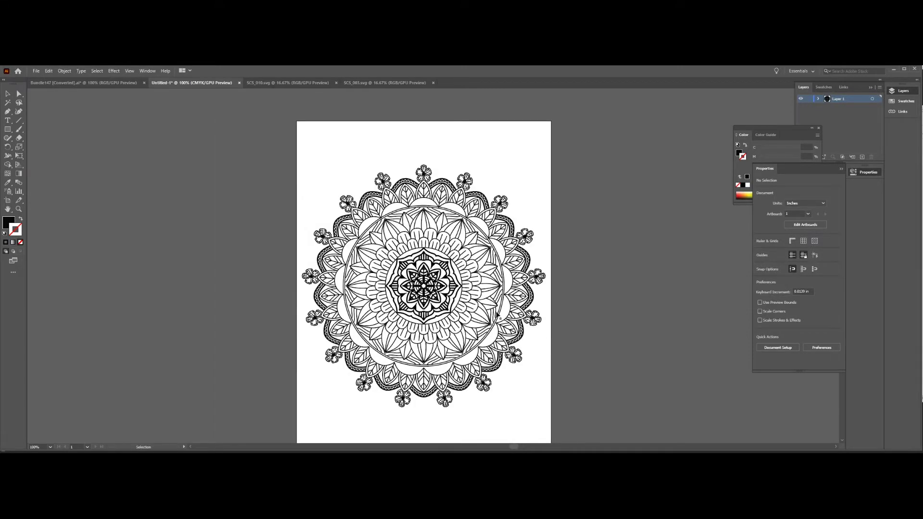
- Switch to Illustrator and clear the Properties, Color and Layers panels away from the finished mandala page
{"action": "scroll", "coordinate": [591, 327], "scroll_direction": "down", "scroll_amount": 1}
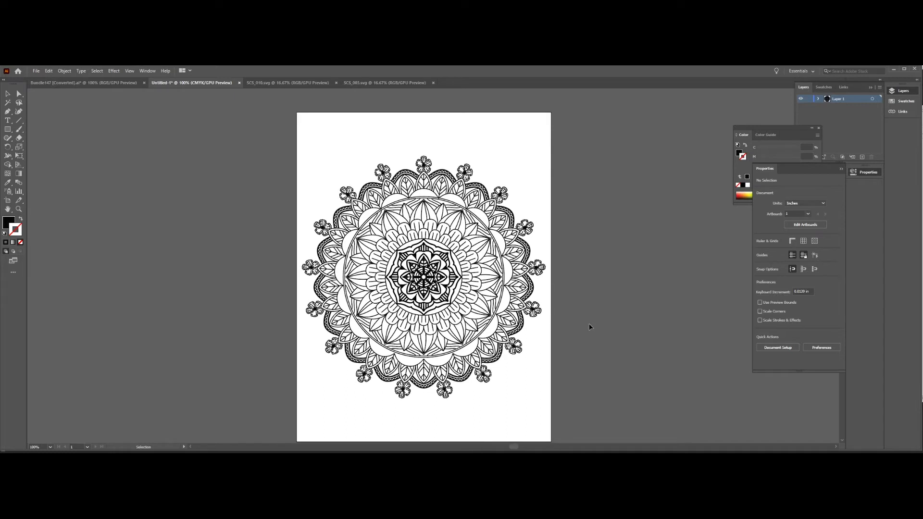
{"action": "left_click", "coordinate": [841, 171]}
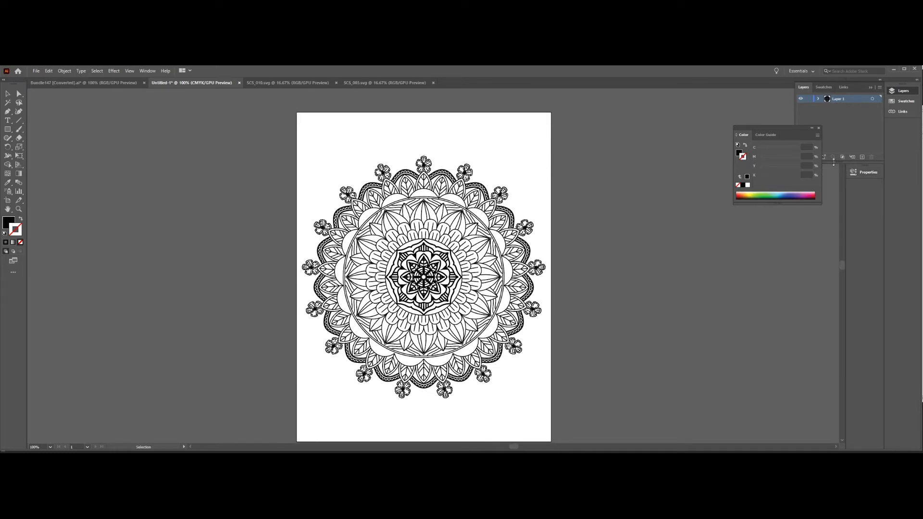
{"action": "left_click", "coordinate": [819, 129]}
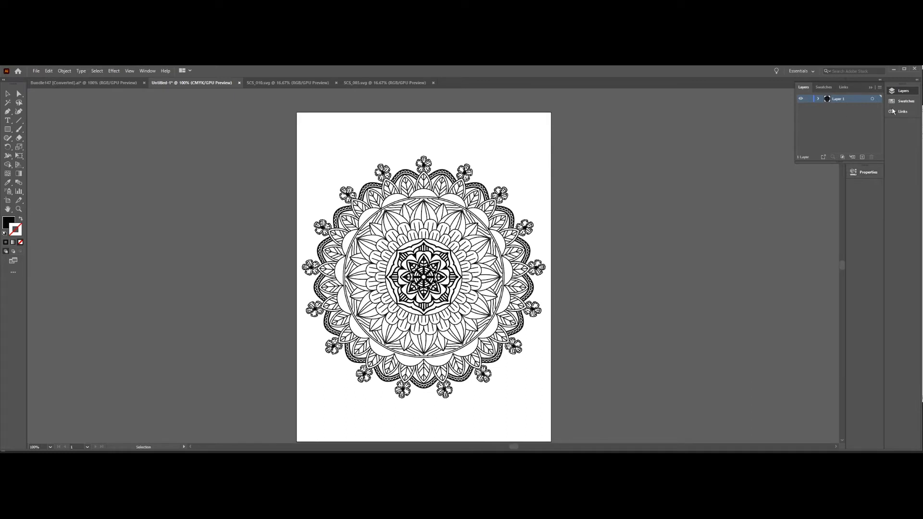
{"action": "left_click", "coordinate": [871, 87]}
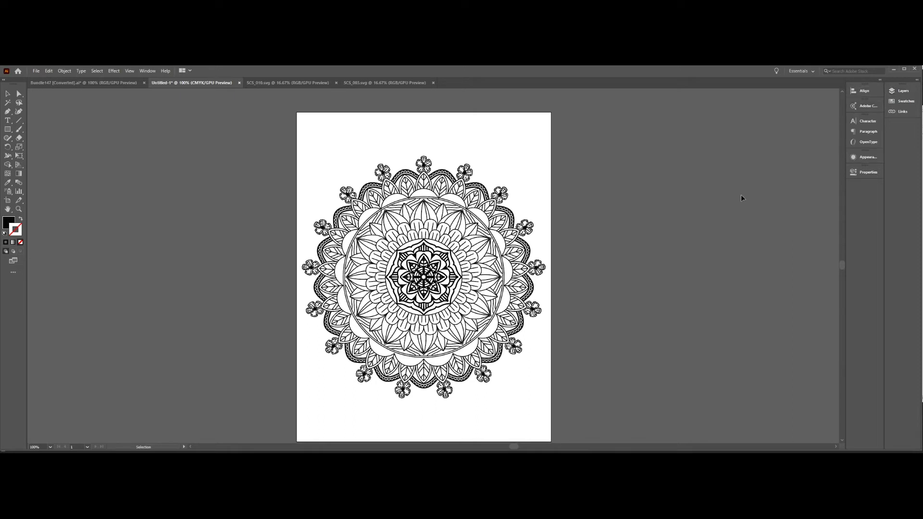
{"action": "scroll", "coordinate": [686, 260], "scroll_direction": "down", "scroll_amount": 1}
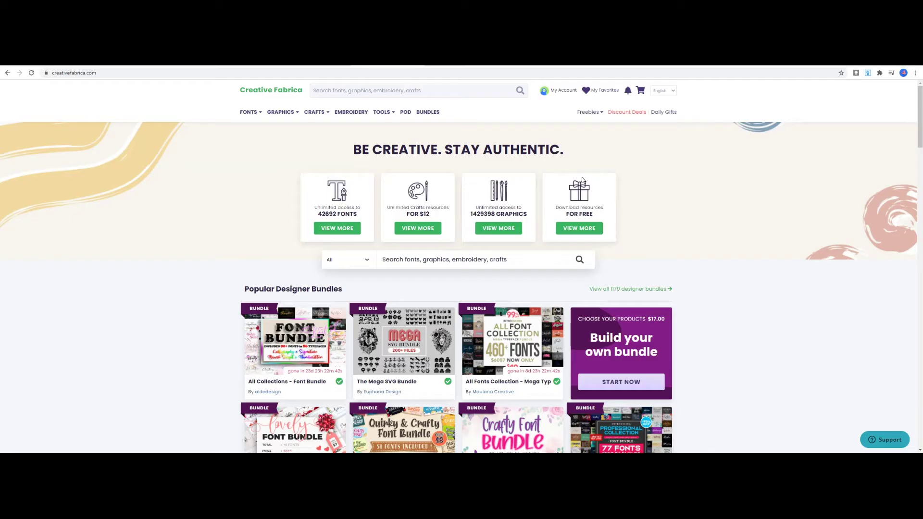
- Switch to the Creative Fabrica website and search for "mandala bundle" within the Illustrations category
{"action": "left_click", "coordinate": [441, 94]}
{"action": "type", "text": "mandala"}
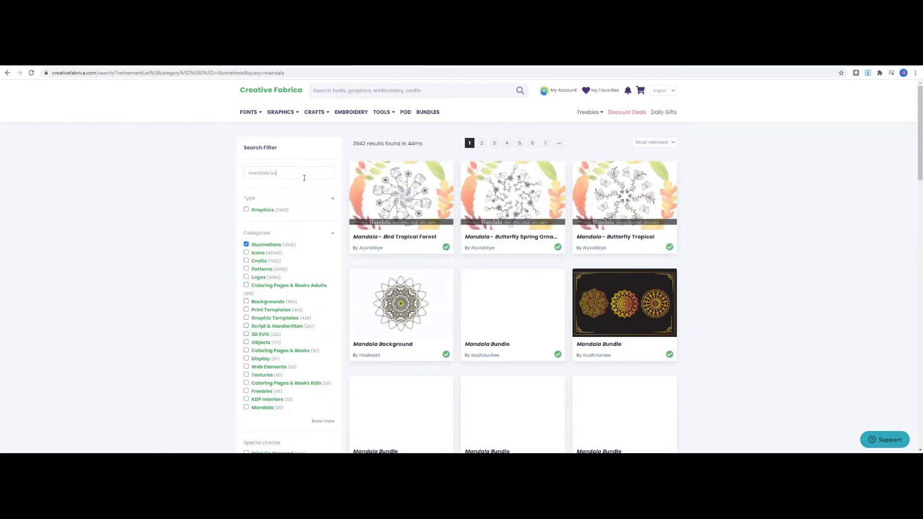
{"action": "type", "text": "bundle"}
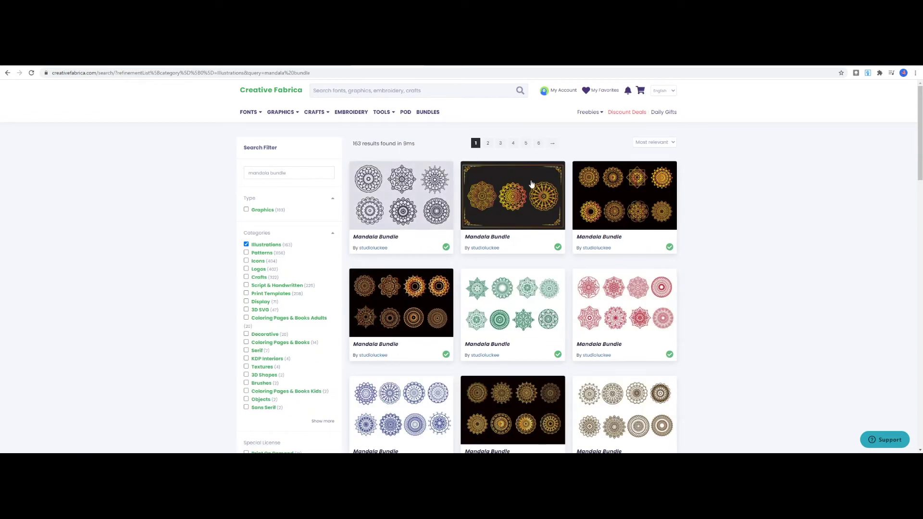
- Download the Mandala Bundle with eight red mandalas on white and open its vector file in Illustrator
{"action": "scroll", "coordinate": [770, 243], "scroll_direction": "down", "scroll_amount": 1}
{"action": "scroll", "coordinate": [769, 251], "scroll_direction": "down", "scroll_amount": 2}
{"action": "left_click", "coordinate": [605, 204]}
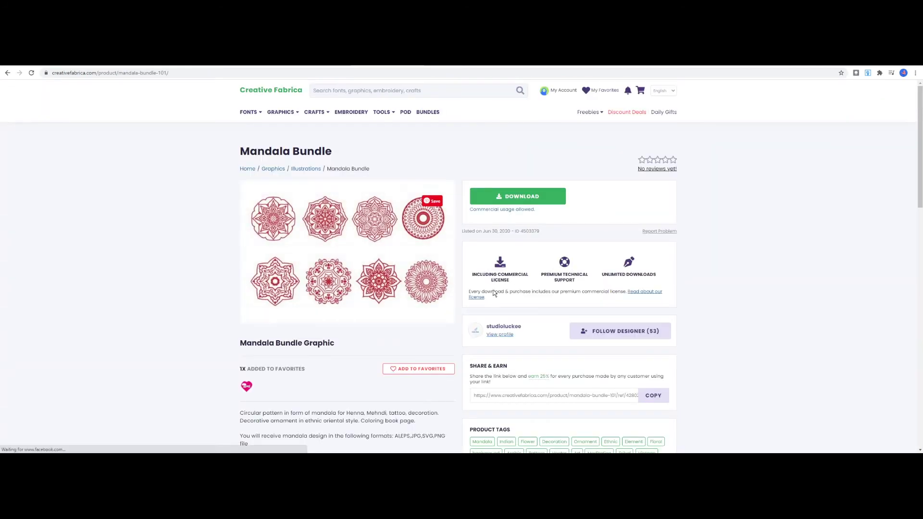
{"action": "left_click", "coordinate": [521, 198]}
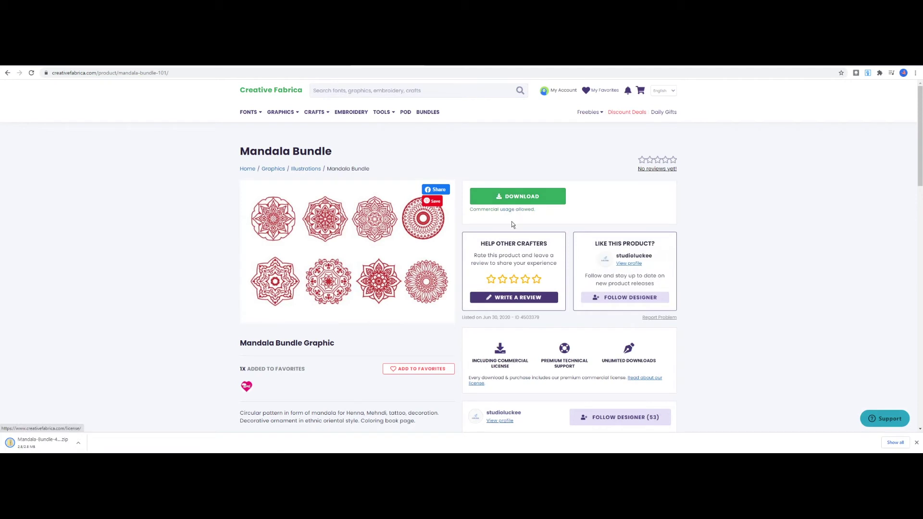
{"action": "left_click", "coordinate": [58, 443]}
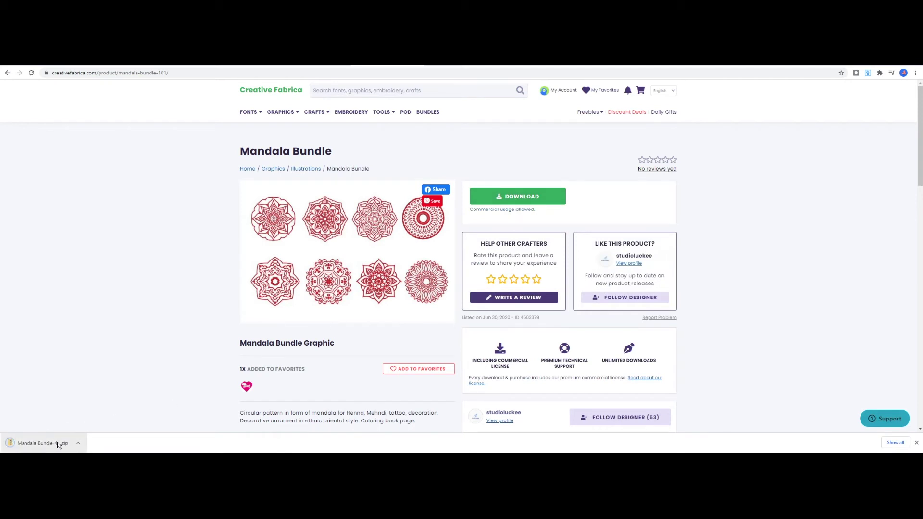
{"action": "double_click", "coordinate": [436, 192]}
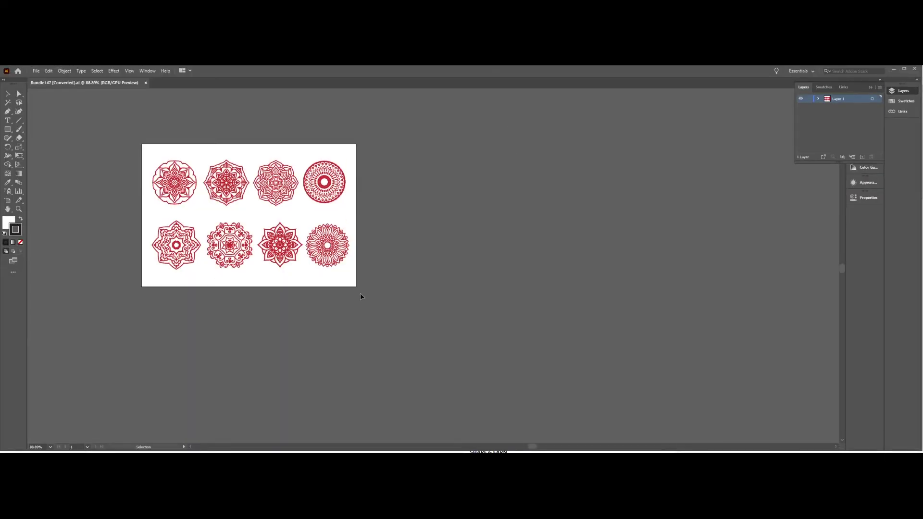
- Set the fill of all eight mandalas to black with hex value 000000
{"action": "left_click", "coordinate": [341, 256]}
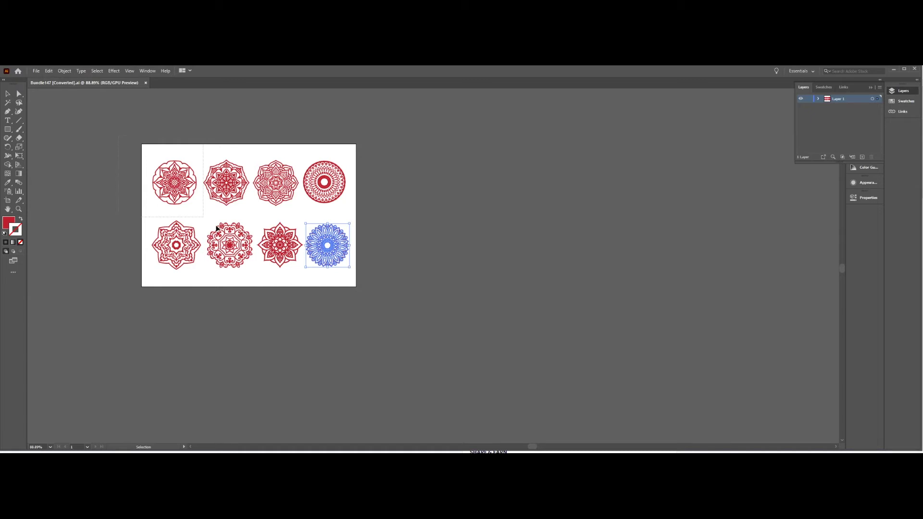
{"action": "key", "text": "ctrl+a"}
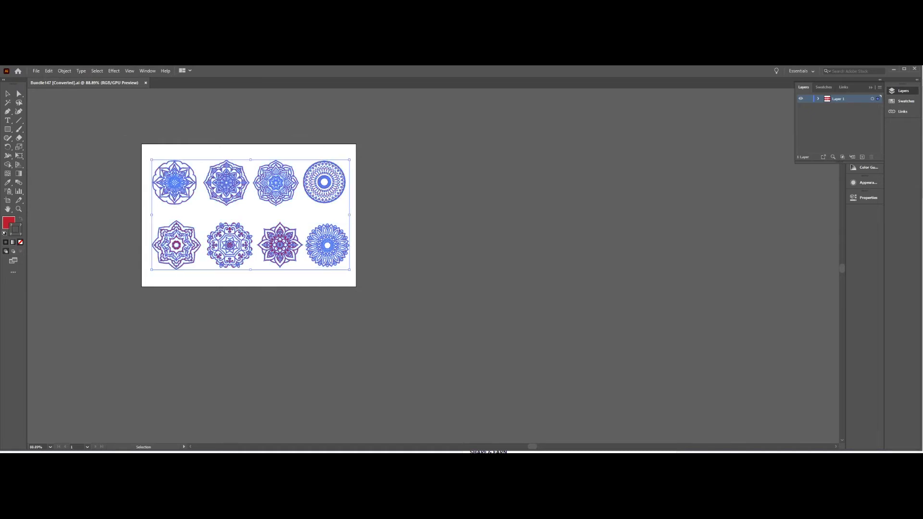
{"action": "double_click", "coordinate": [8, 223]}
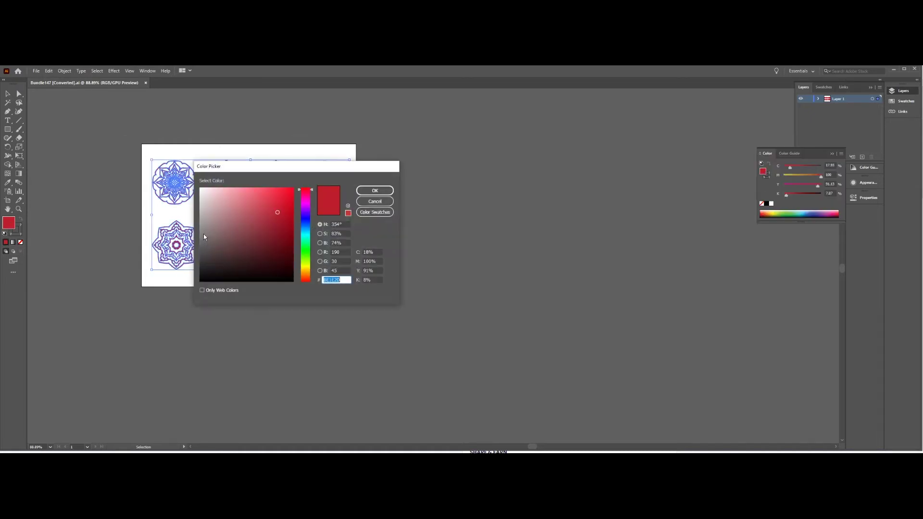
{"action": "left_click_drag", "start_coordinate": [272, 264], "coordinate": [194, 286]}
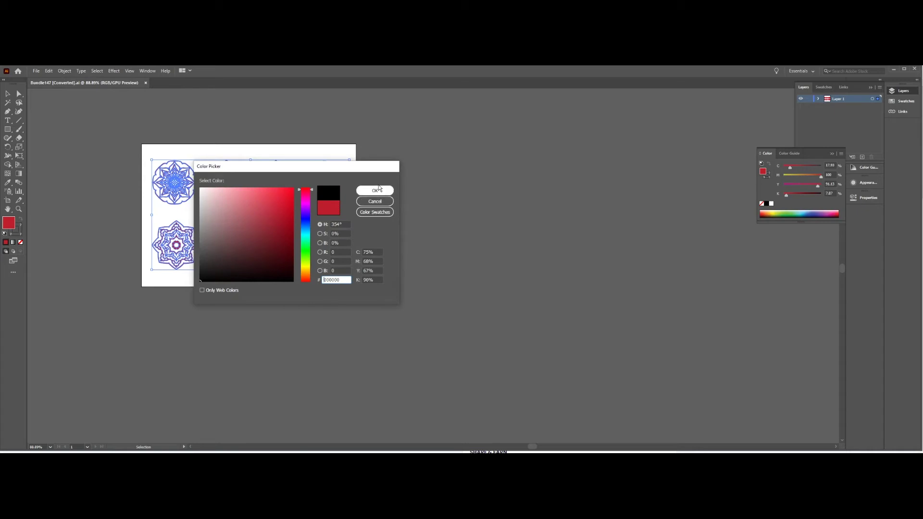
{"action": "left_click", "coordinate": [375, 201]}
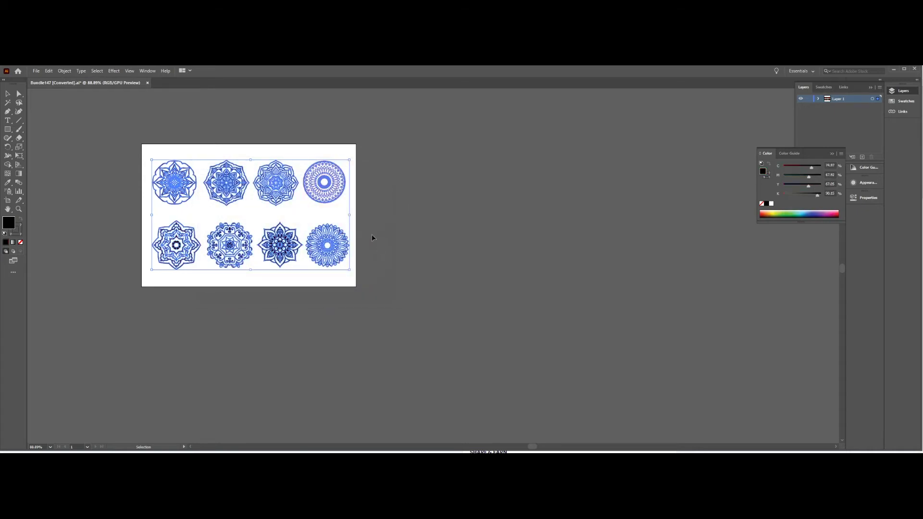
- Create a new blank portrait document for the mandala page
{"action": "left_click", "coordinate": [36, 71]}
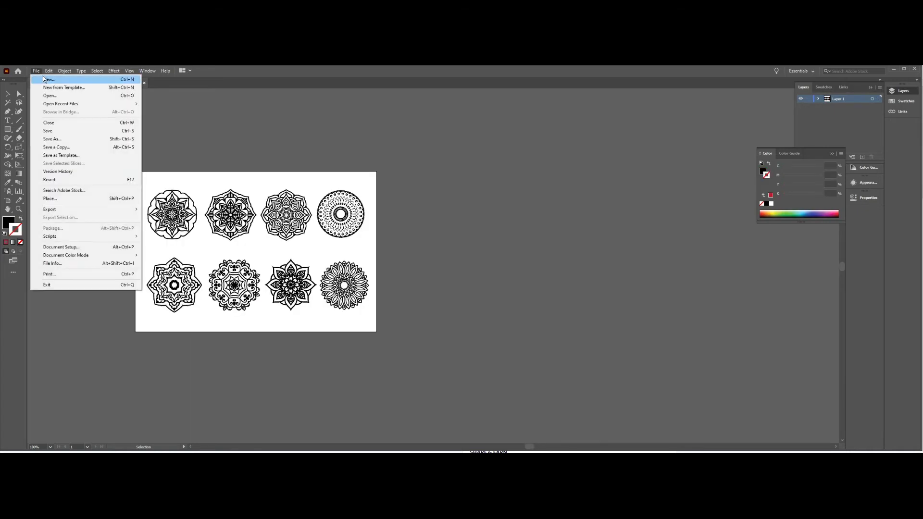
{"action": "left_click", "coordinate": [44, 79]}
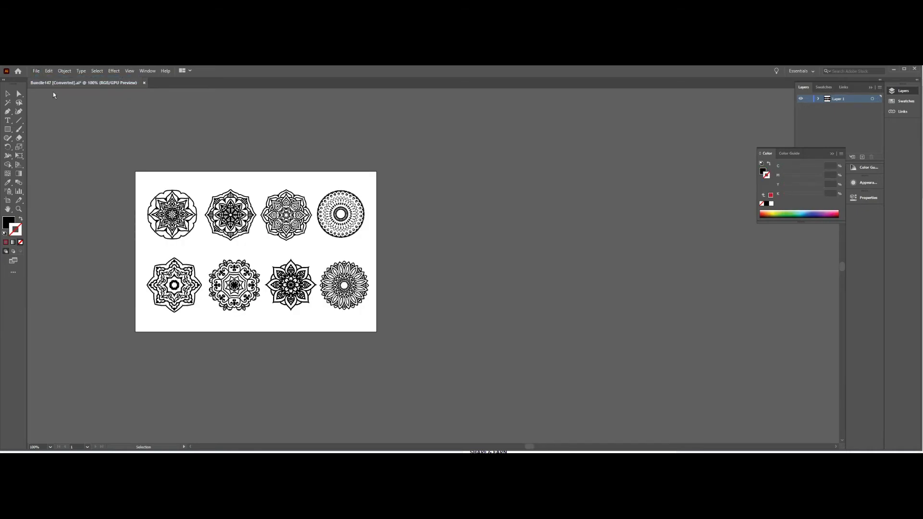
{"action": "left_click", "coordinate": [573, 392]}
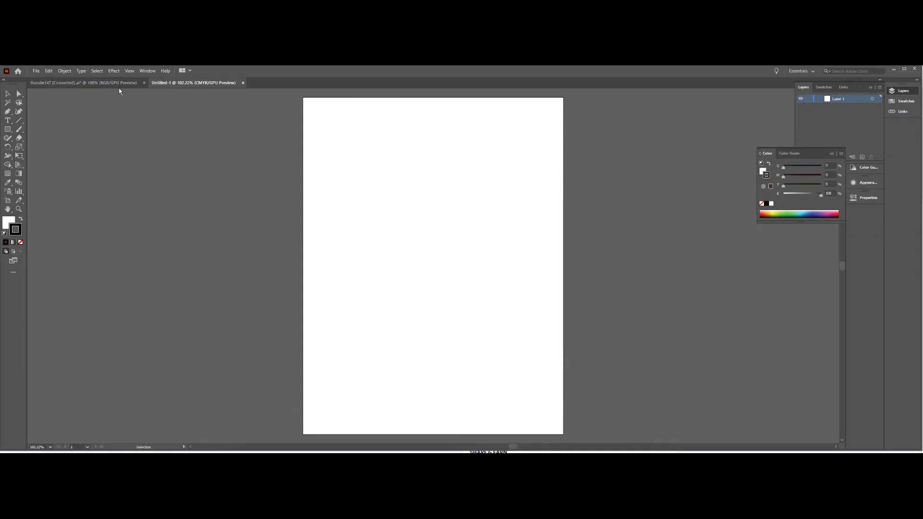
- Copy the third mandala in the bundle's upper row and paste it into the blank portrait document
{"action": "left_click", "coordinate": [119, 85]}
{"action": "left_click", "coordinate": [288, 217]}
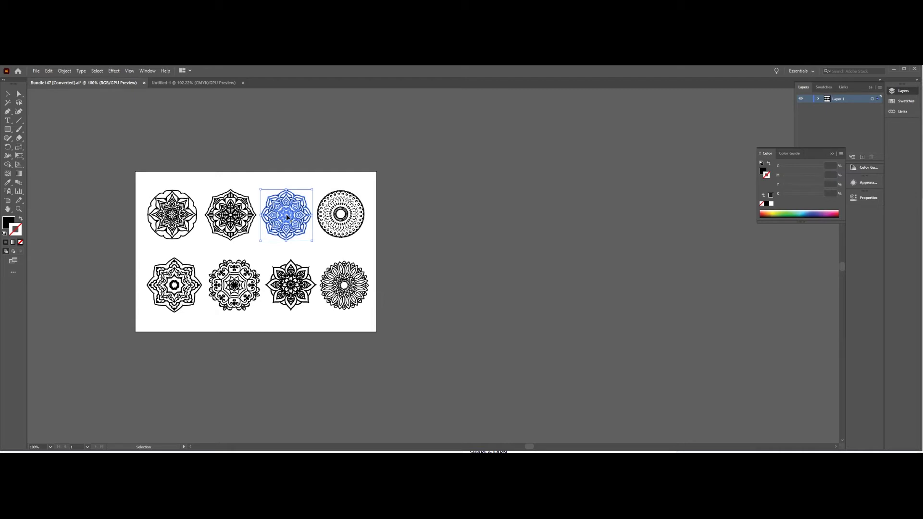
{"action": "left_click", "coordinate": [192, 83]}
{"action": "key", "text": "ctrl+v"}
- Center the pasted mandala horizontally and vertically on the artboard and enlarge it to nearly the full page width
{"action": "left_click_drag", "start_coordinate": [814, 156], "coordinate": [789, 135]}
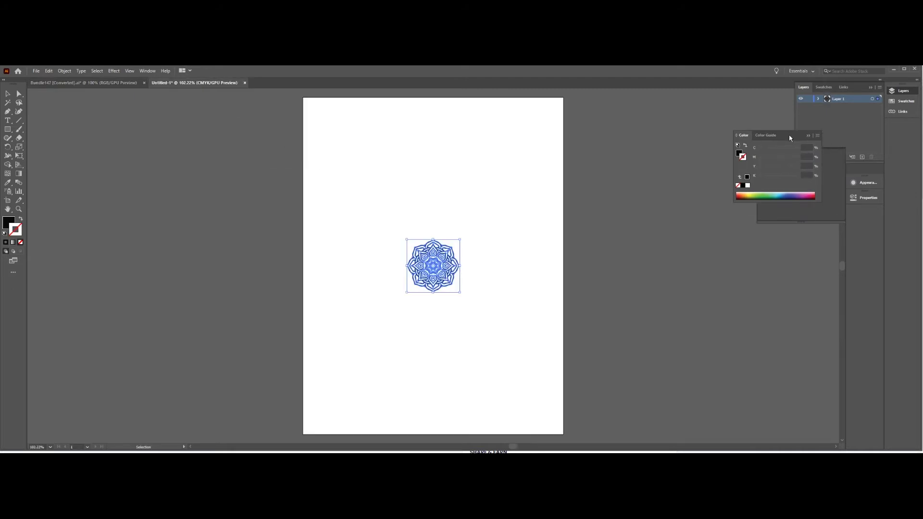
{"action": "left_click", "coordinate": [864, 173]}
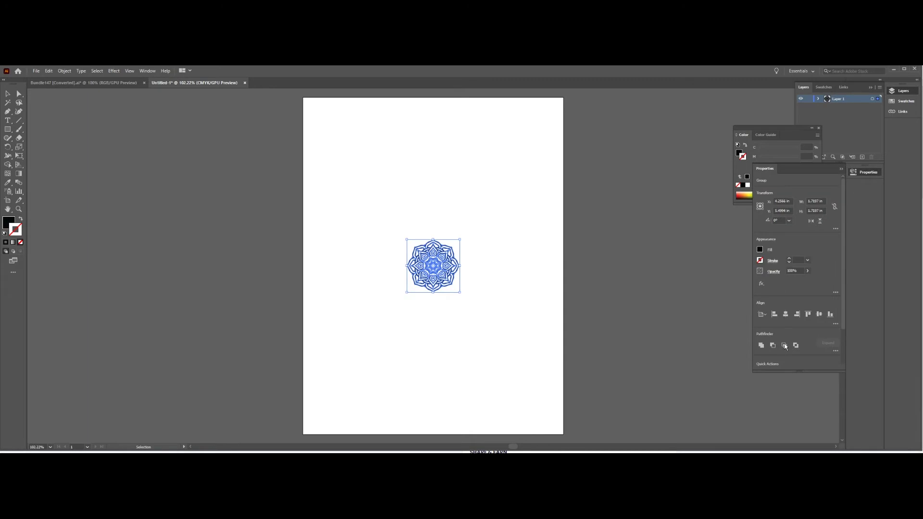
{"action": "left_click", "coordinate": [785, 315]}
{"action": "left_click", "coordinate": [819, 315]}
{"action": "left_click_drag", "start_coordinate": [459, 266], "coordinate": [560, 291]}
{"action": "left_click", "coordinate": [615, 249]}
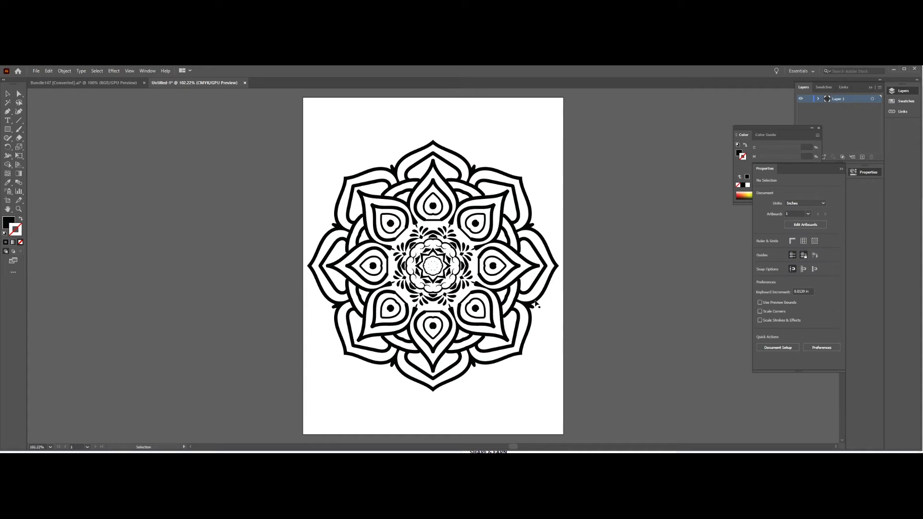
- Delete the enlarged mandala from the portrait page
{"action": "key", "text": "ctrl+1"}
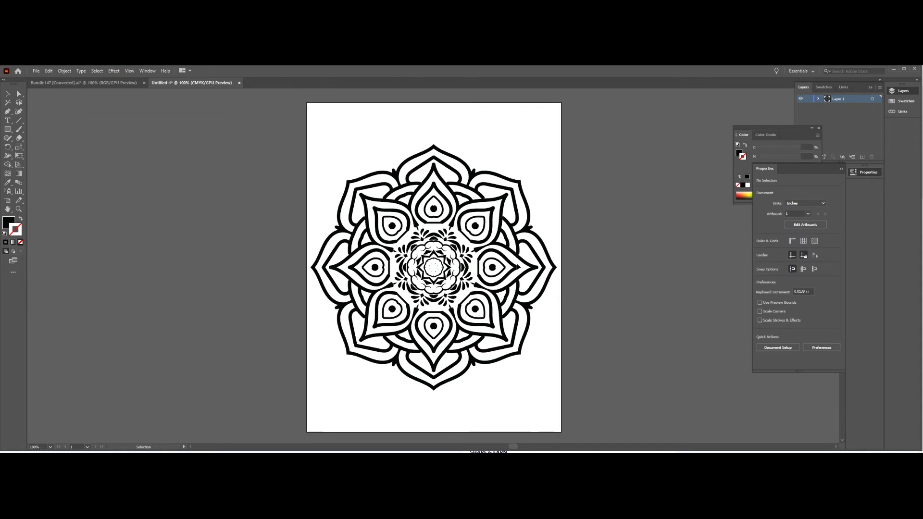
{"action": "left_click", "coordinate": [515, 287]}
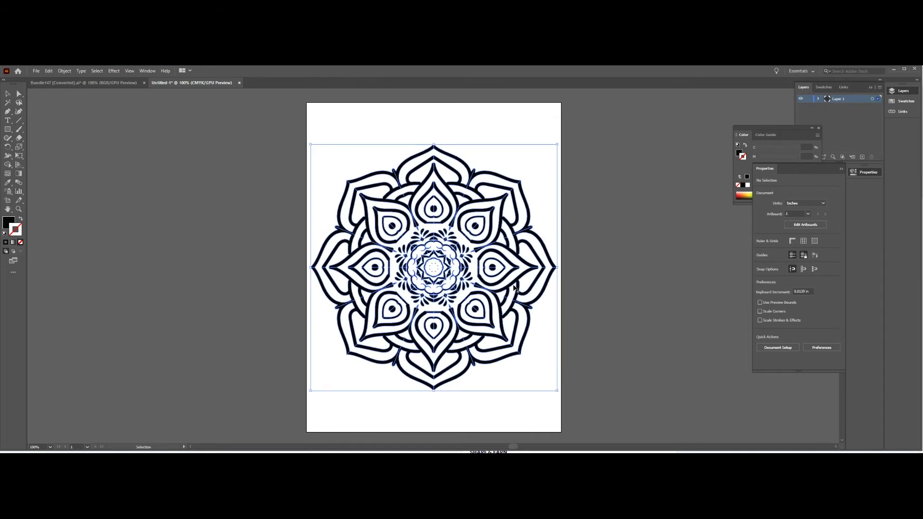
{"action": "key", "text": "Delete"}
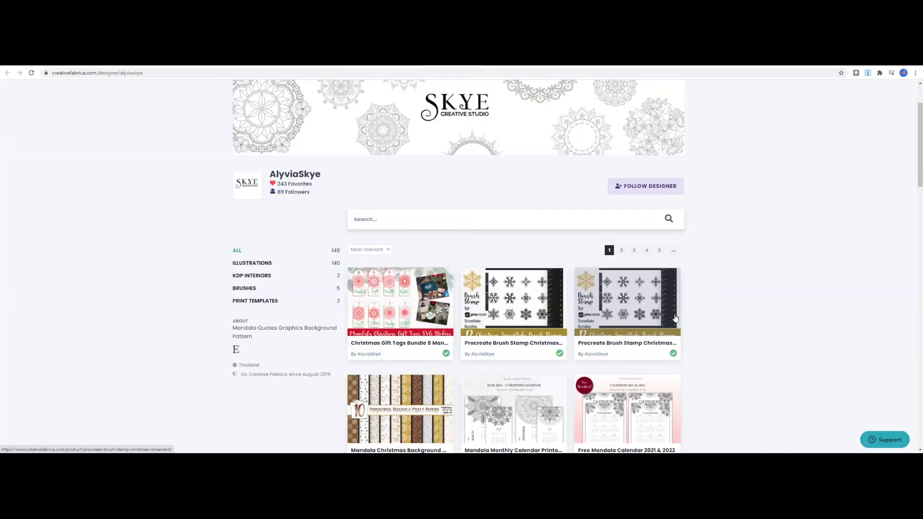
- Switch to the mandala designer's Creative Fabrica page and download the Mandala Art Vector Brush Stamp graphic
{"action": "scroll", "coordinate": [674, 314], "scroll_direction": "down", "scroll_amount": 3}
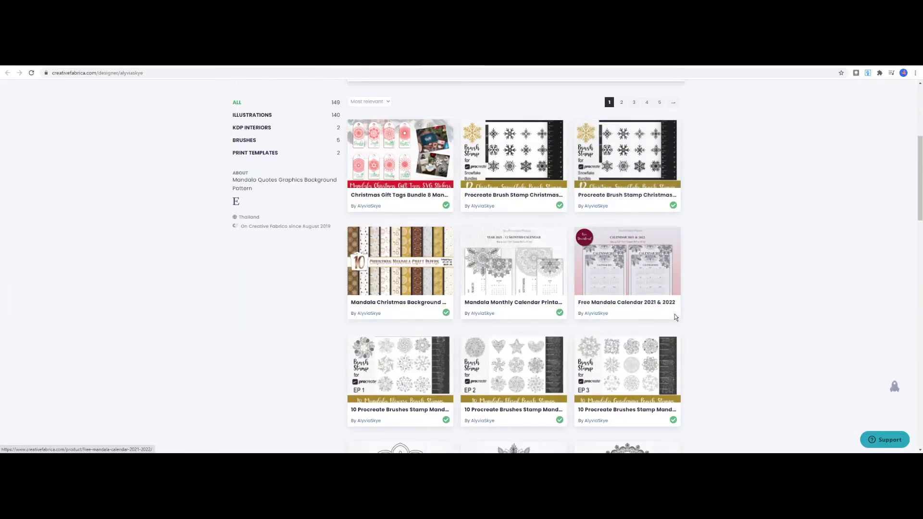
{"action": "scroll", "coordinate": [675, 316], "scroll_direction": "down", "scroll_amount": 9}
{"action": "scroll", "coordinate": [761, 325], "scroll_direction": "up", "scroll_amount": 1}
{"action": "left_click", "coordinate": [407, 420]}
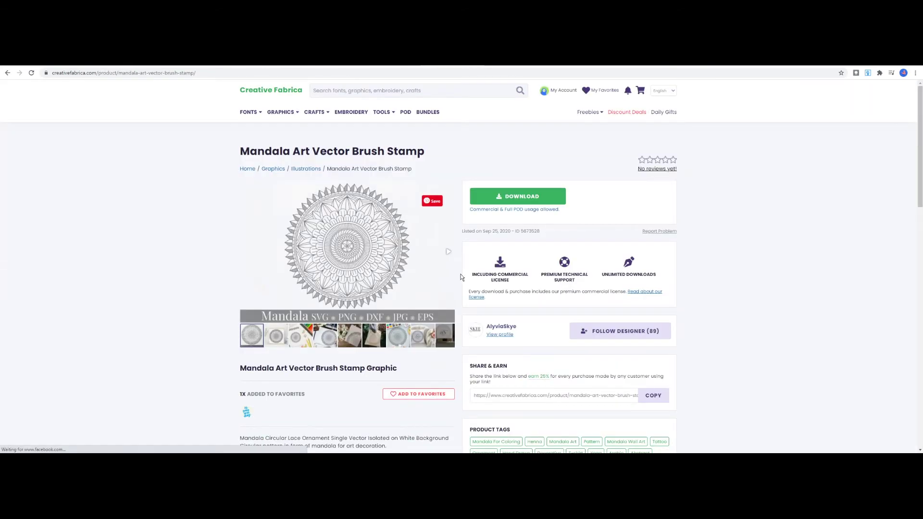
{"action": "left_click", "coordinate": [506, 197]}
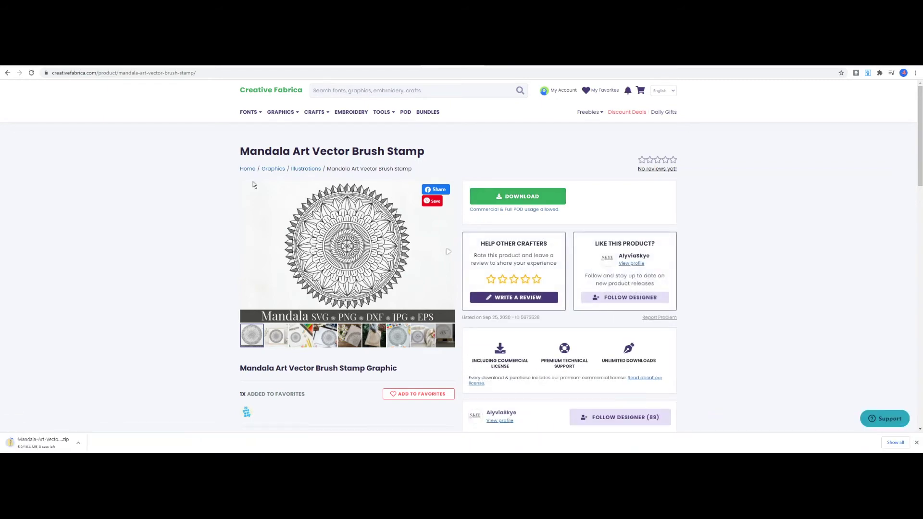
- Return to the designer's listings and download the Mandala Art SVG Vector File with the open floral ring border
{"action": "left_click", "coordinate": [7, 72]}
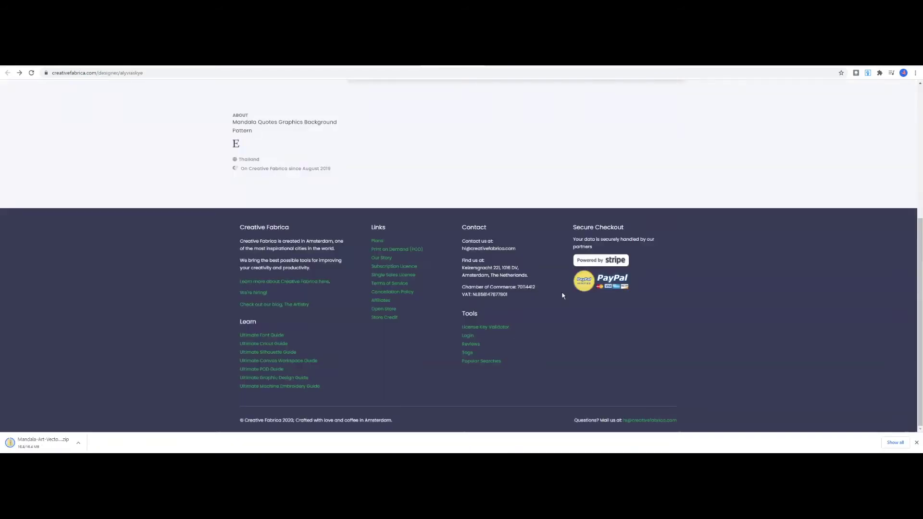
{"action": "scroll", "coordinate": [710, 300], "scroll_direction": "down", "scroll_amount": 1}
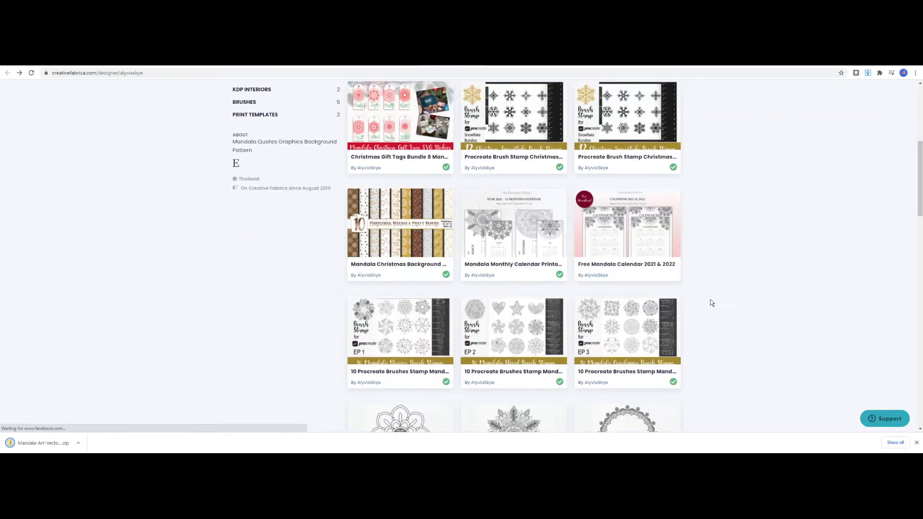
{"action": "scroll", "coordinate": [710, 303], "scroll_direction": "down", "scroll_amount": 6}
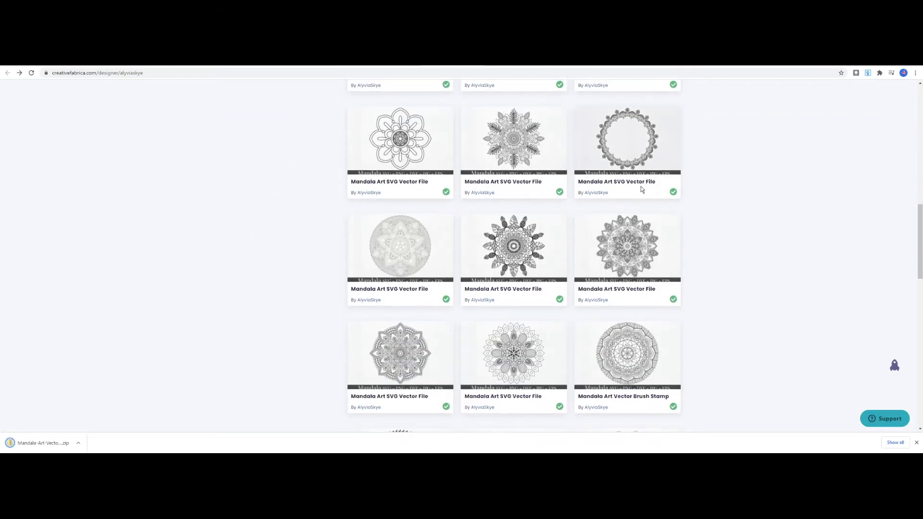
{"action": "left_click", "coordinate": [614, 182]}
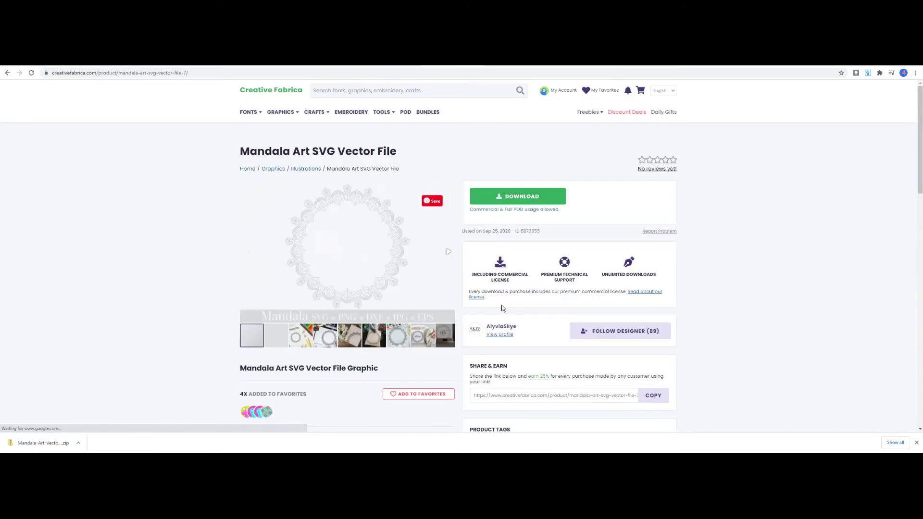
{"action": "left_click", "coordinate": [517, 202]}
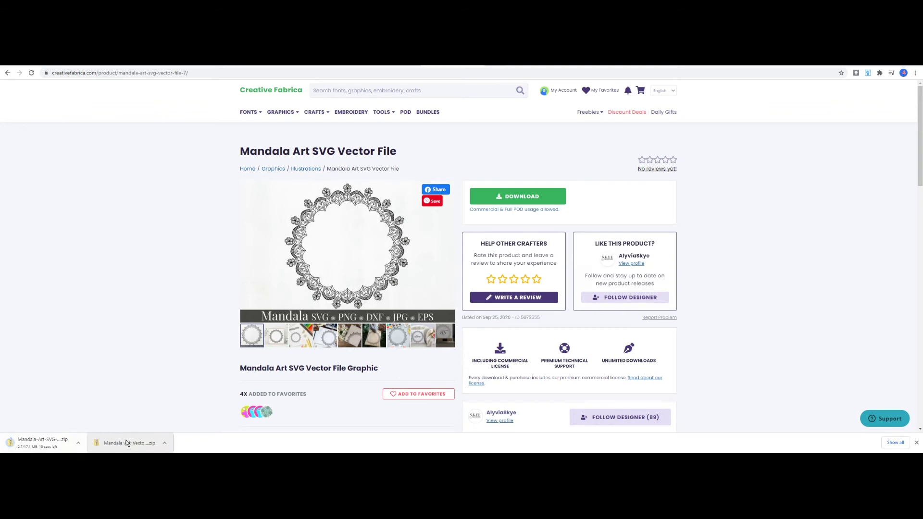
- Open the SVG from the downloaded Mandala Art Vector zip in Illustrator and paste its mandala onto the portrait page
{"action": "left_click", "coordinate": [128, 443]}
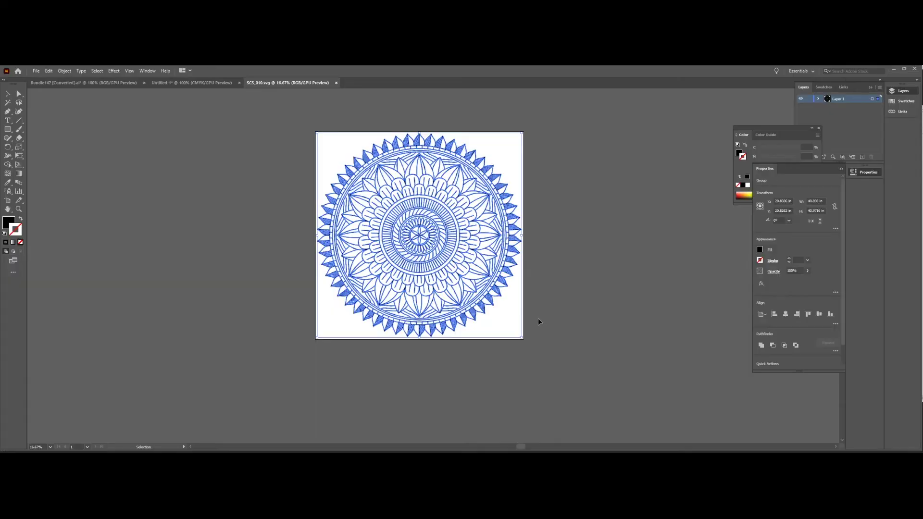
{"action": "left_click", "coordinate": [192, 83]}
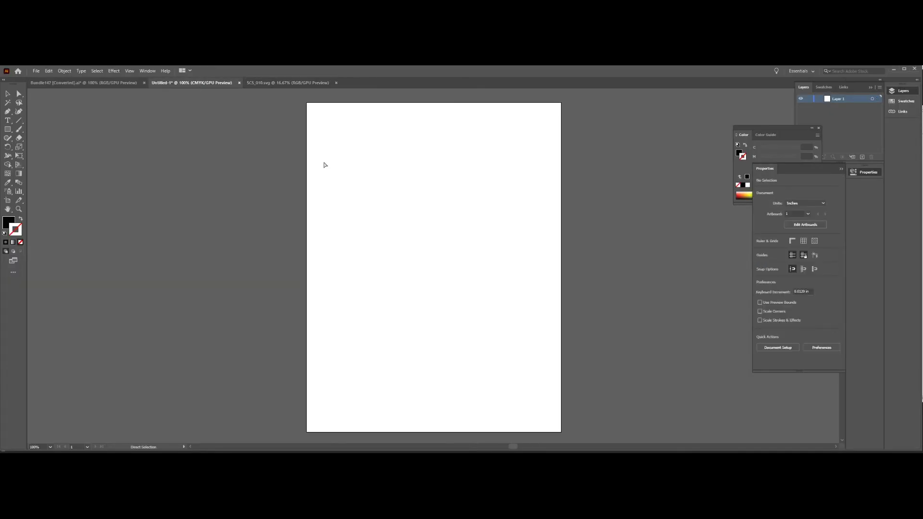
{"action": "key", "text": "ctrl+v"}
{"action": "key", "text": "v"}
{"action": "scroll", "coordinate": [460, 256], "scroll_direction": "down", "scroll_amount": 4}
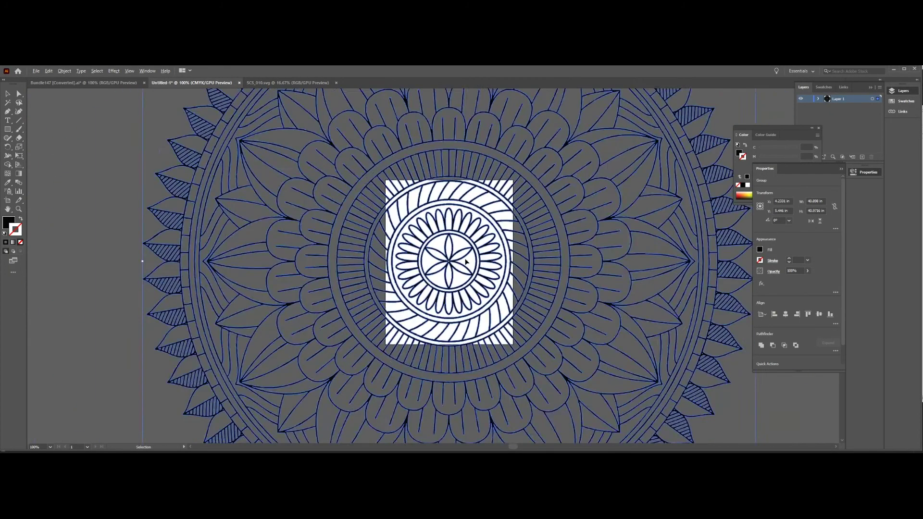
- Scale the pasted mandala down to about 7.86 in wide and center it horizontally and vertically on the page
{"action": "left_click_drag", "start_coordinate": [602, 261], "coordinate": [494, 264]}
{"action": "scroll", "coordinate": [494, 264], "scroll_direction": "up", "scroll_amount": 3}
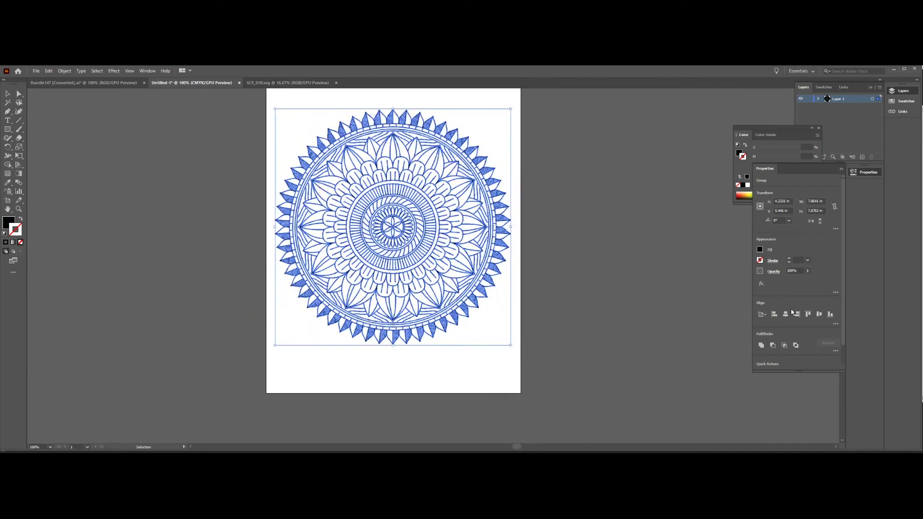
{"action": "left_click", "coordinate": [786, 315]}
{"action": "left_click", "coordinate": [817, 314]}
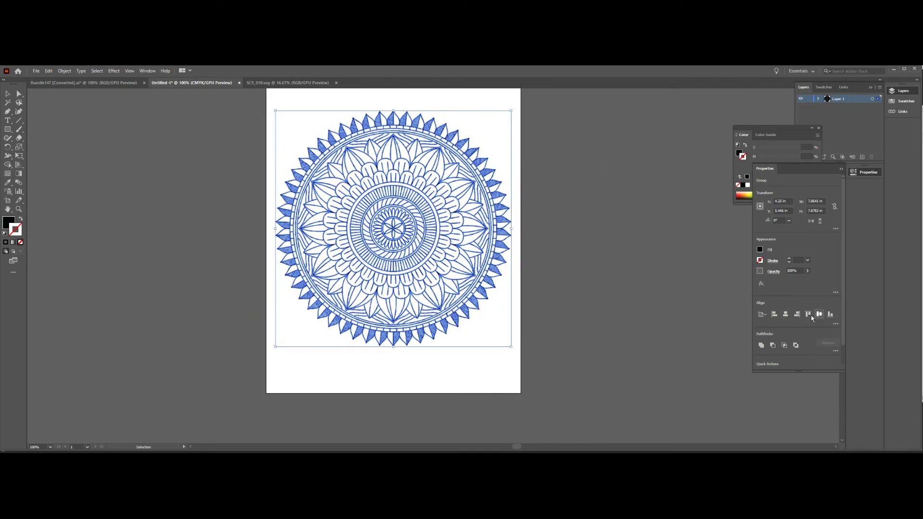
{"action": "left_click", "coordinate": [583, 215]}
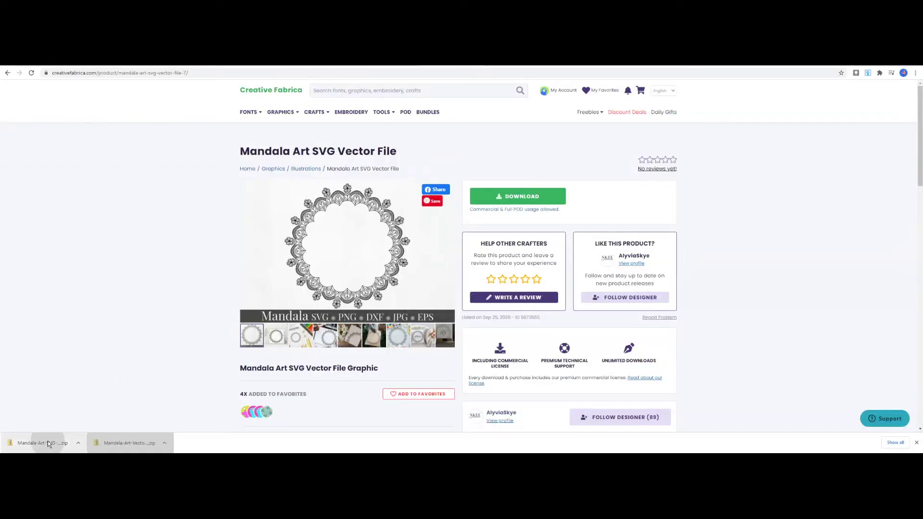
- Open the SVG from the downloaded floral ring zip, paste the ring onto the portrait page and center it on the artboard
{"action": "left_click", "coordinate": [72, 440]}
{"action": "left_click", "coordinate": [126, 123]}
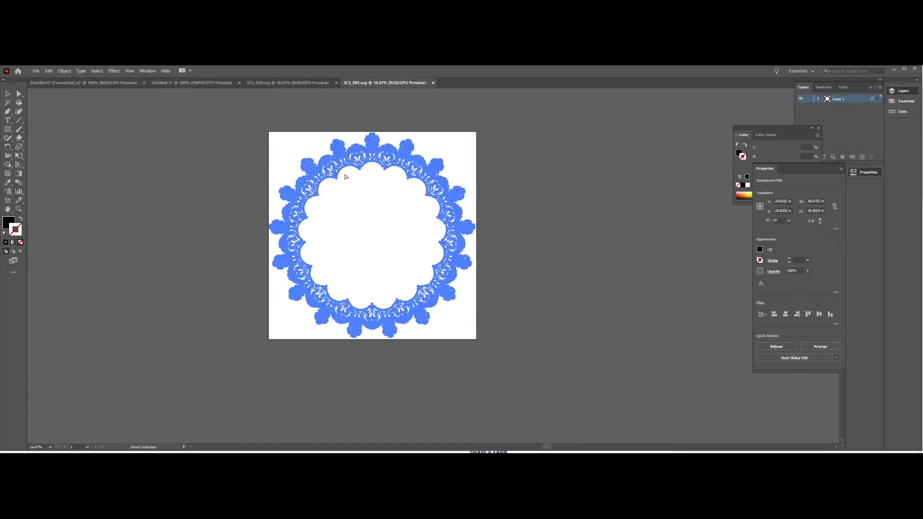
{"action": "left_click", "coordinate": [192, 84]}
{"action": "key", "text": "ctrl+v"}
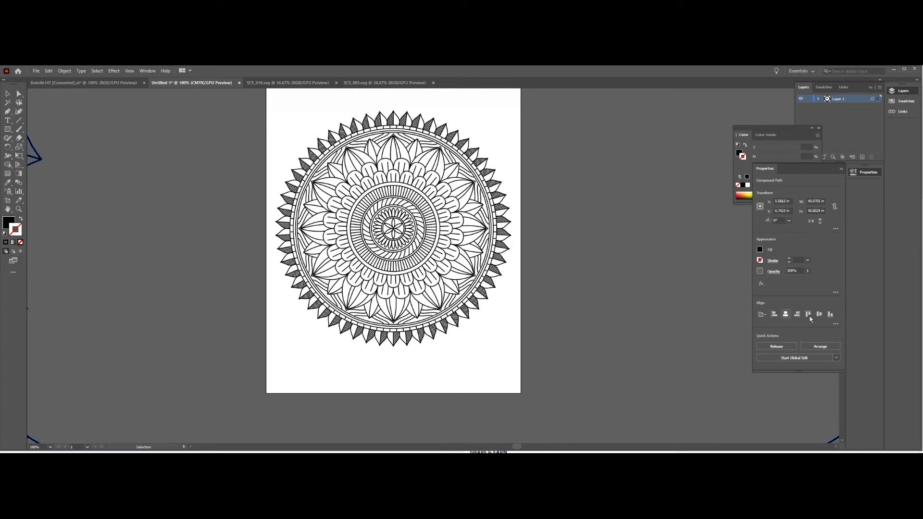
{"action": "left_click", "coordinate": [819, 313]}
- Scale the floral ring down around its center to about 11.4 in wide so it surrounds the mandala
{"action": "scroll", "coordinate": [576, 265], "scroll_direction": "down", "scroll_amount": 5}
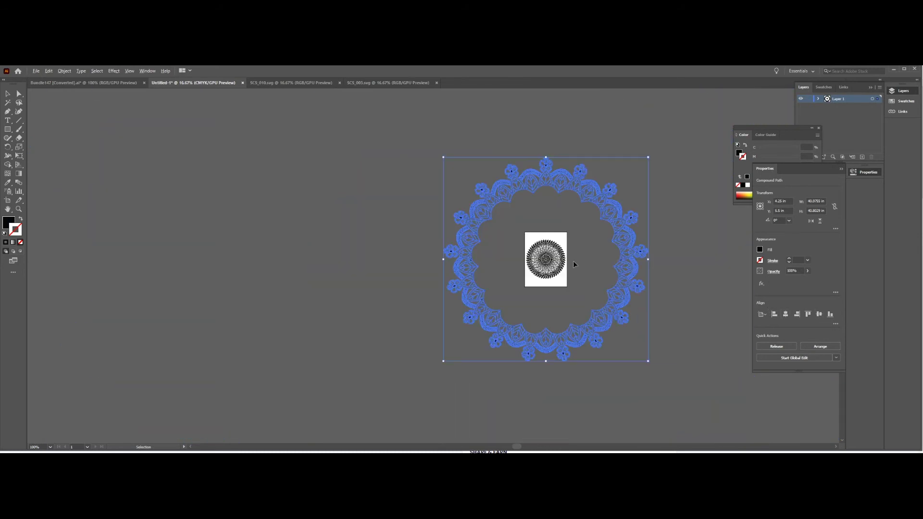
{"action": "left_click_drag", "start_coordinate": [650, 261], "coordinate": [568, 262]}
{"action": "scroll", "coordinate": [568, 262], "scroll_direction": "up", "scroll_amount": 5}
{"action": "scroll", "coordinate": [569, 262], "scroll_direction": "up", "scroll_amount": 1}
{"action": "scroll", "coordinate": [568, 262], "scroll_direction": "down", "scroll_amount": 1}
{"action": "left_click_drag", "start_coordinate": [626, 260], "coordinate": [616, 259]}
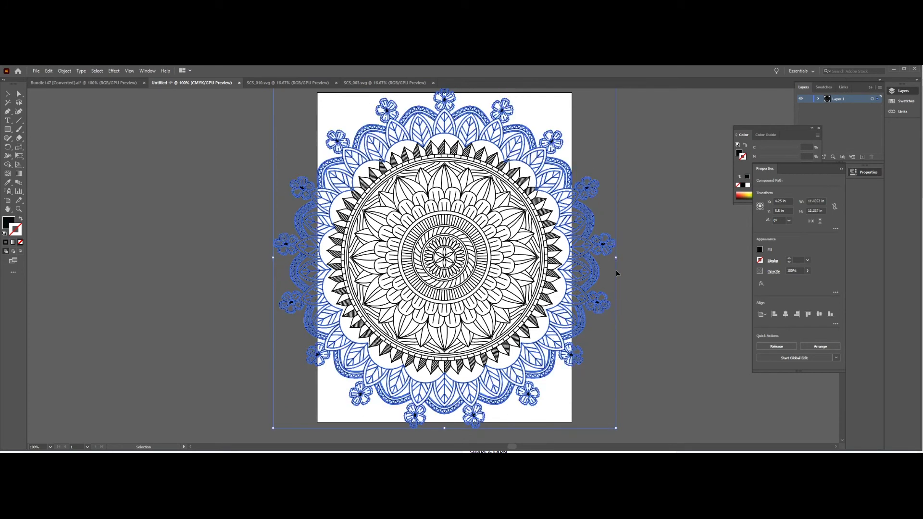
- Delete the outer ring of shaded spikes from the mandala group and leave the group's isolation
{"action": "double_click", "coordinate": [554, 275]}
{"action": "key", "text": "Delete"}
{"action": "key", "text": "Escape"}
- Shrink the floral ring around its center until it fits closely around the trimmed mandala within the page width
{"action": "left_click", "coordinate": [594, 272]}
{"action": "left_click_drag", "start_coordinate": [617, 259], "coordinate": [595, 264]}
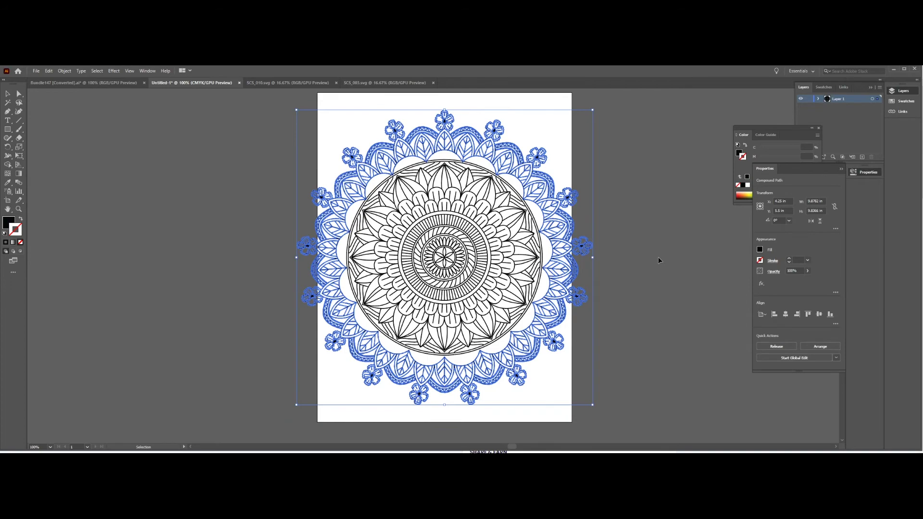
{"action": "scroll", "coordinate": [480, 268], "scroll_direction": "up", "scroll_amount": 2}
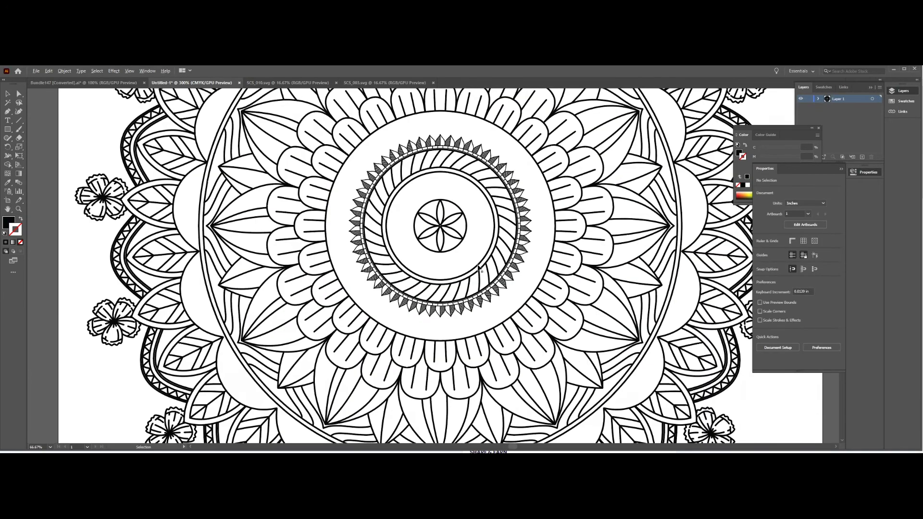
{"action": "scroll", "coordinate": [480, 268], "scroll_direction": "down", "scroll_amount": 1}
- Delete the inner rings and center flower from the mandala group, clearing the circle inside its scalloped petals
{"action": "double_click", "coordinate": [437, 205]}
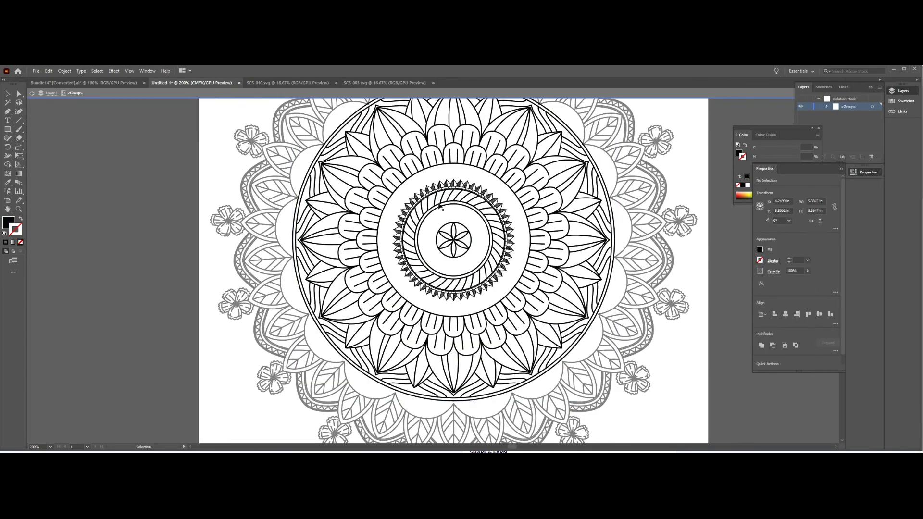
{"action": "left_click", "coordinate": [437, 187]}
{"action": "key", "text": "Delete"}
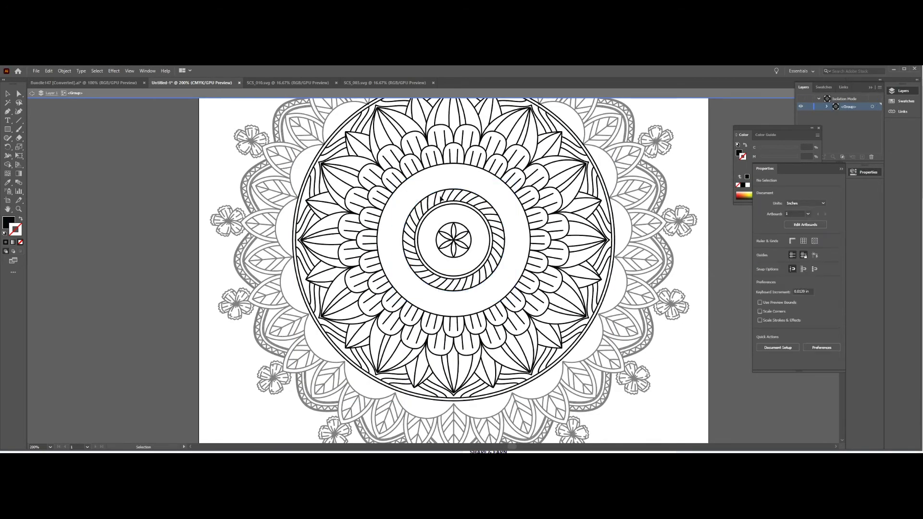
{"action": "left_click", "coordinate": [442, 200]}
{"action": "key", "text": "Delete"}
{"action": "left_click", "coordinate": [460, 205]}
{"action": "key", "text": "Delete"}
{"action": "left_click", "coordinate": [462, 231]}
{"action": "key", "text": "Delete"}
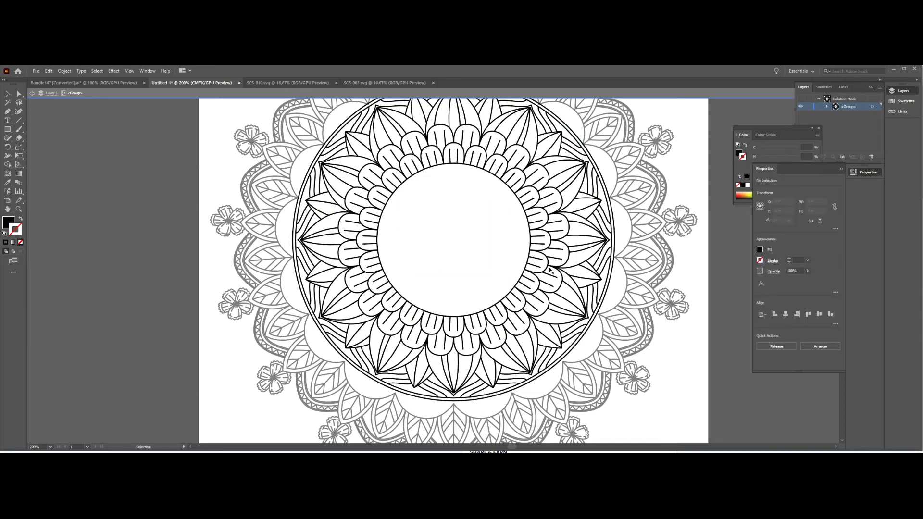
- Copy the second mandala in the upper row of the Bundle147 document and paste it into the portrait page's mandala group
{"action": "left_click", "coordinate": [83, 82]}
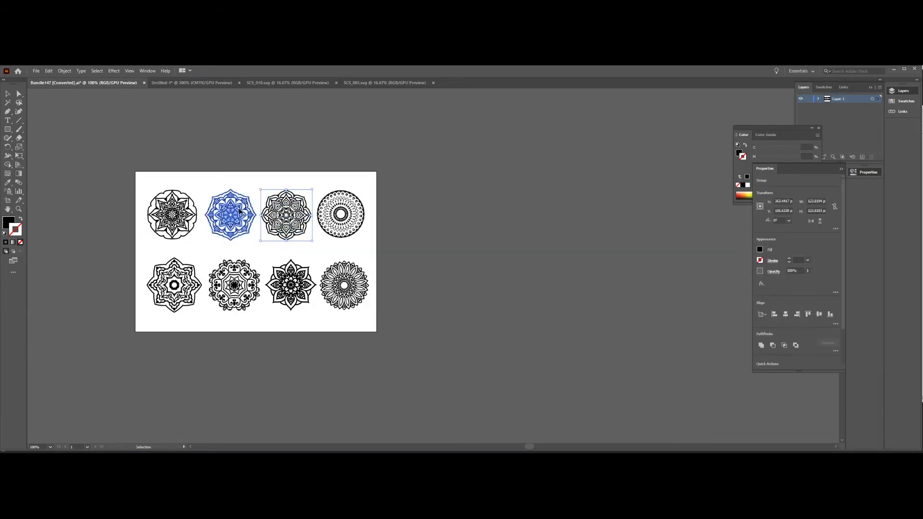
{"action": "key", "text": "ctrl+c"}
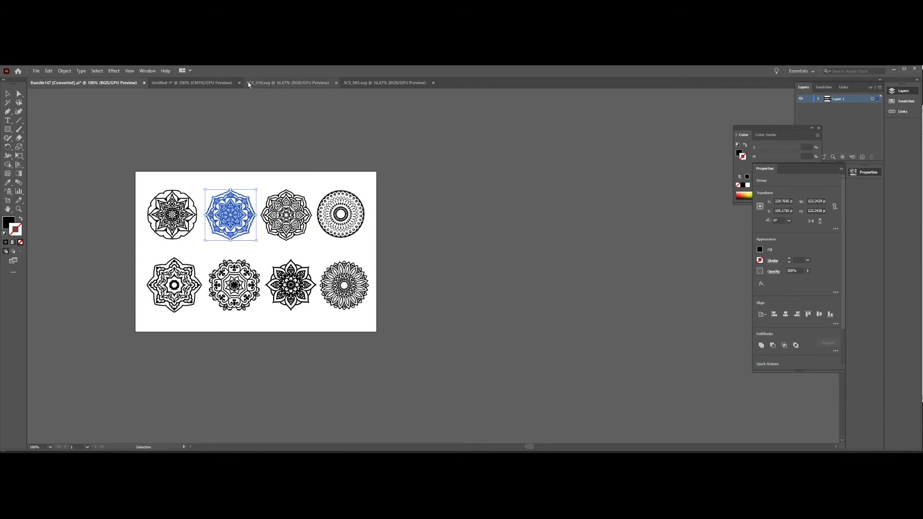
{"action": "left_click", "coordinate": [211, 83]}
{"action": "key", "text": "ctrl+v"}
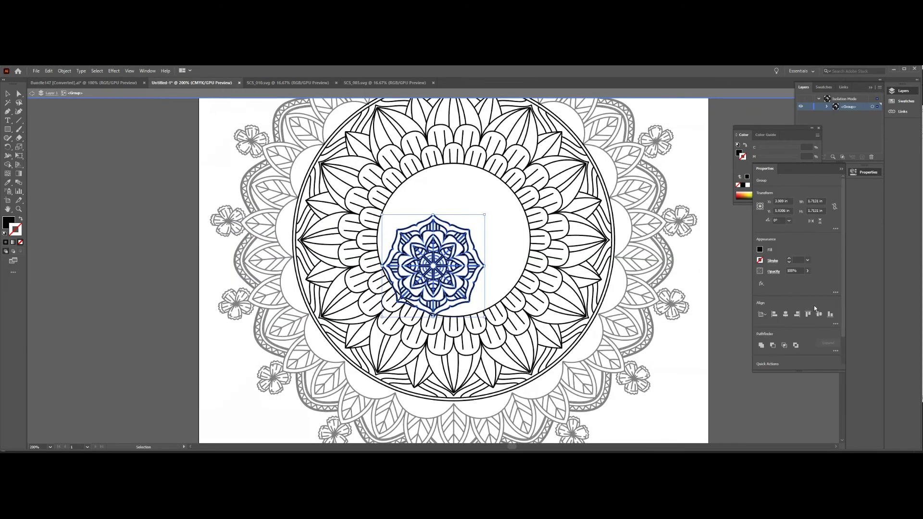
- Center the pasted mandala on the page, enlarge it to fill the empty middle circle, and leave the group's isolation
{"action": "left_click", "coordinate": [786, 314]}
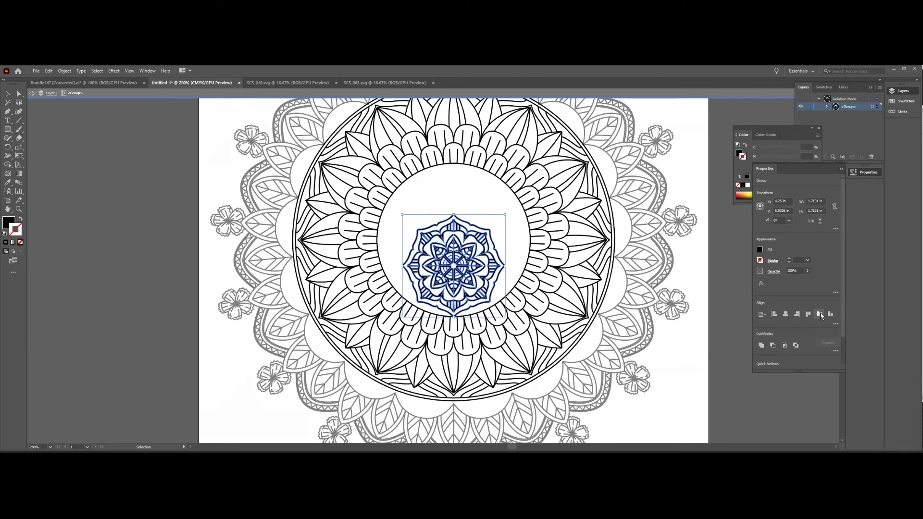
{"action": "left_click", "coordinate": [820, 313]}
{"action": "left_click_drag", "start_coordinate": [505, 240], "coordinate": [530, 245]}
{"action": "left_click", "coordinate": [97, 260]}
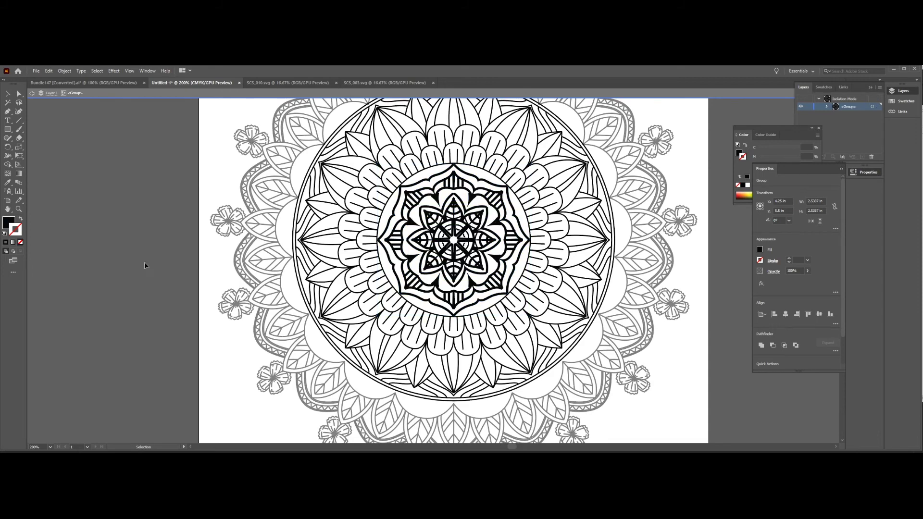
{"action": "scroll", "coordinate": [215, 285], "scroll_direction": "down", "scroll_amount": 3}
{"action": "double_click", "coordinate": [426, 272]}
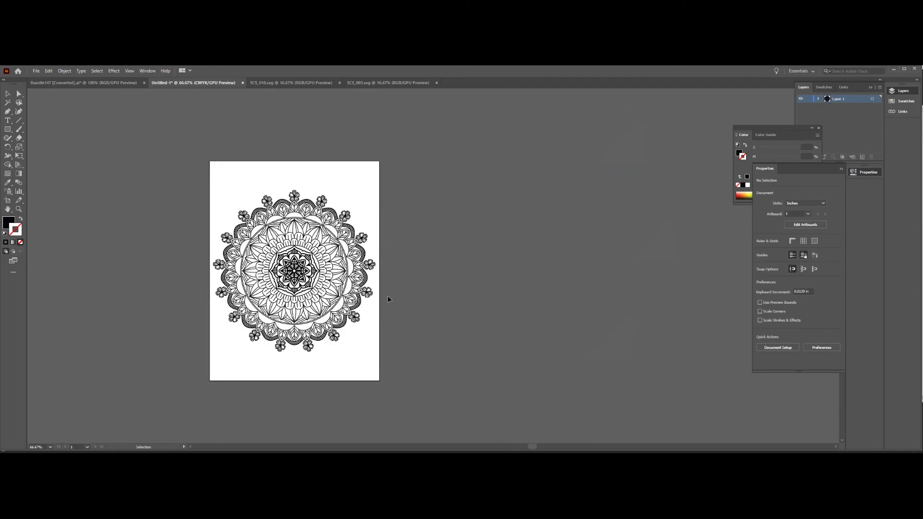
- Inspect the center design inside the mandala group and the layered composition on the whole page
{"action": "scroll", "coordinate": [236, 299], "scroll_direction": "up", "scroll_amount": 2}
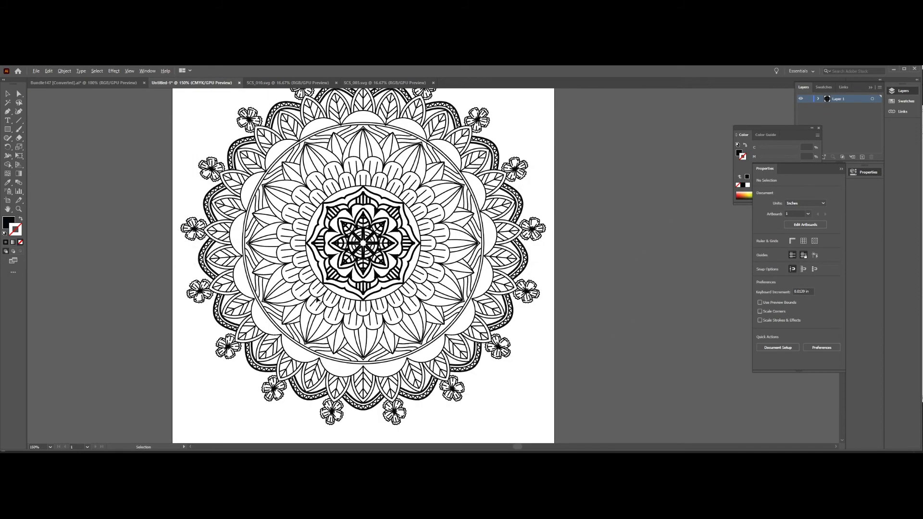
{"action": "scroll", "coordinate": [317, 299], "scroll_direction": "up", "scroll_amount": 1}
{"action": "left_click", "coordinate": [376, 297]}
{"action": "double_click", "coordinate": [376, 297]}
{"action": "left_click", "coordinate": [377, 299]}
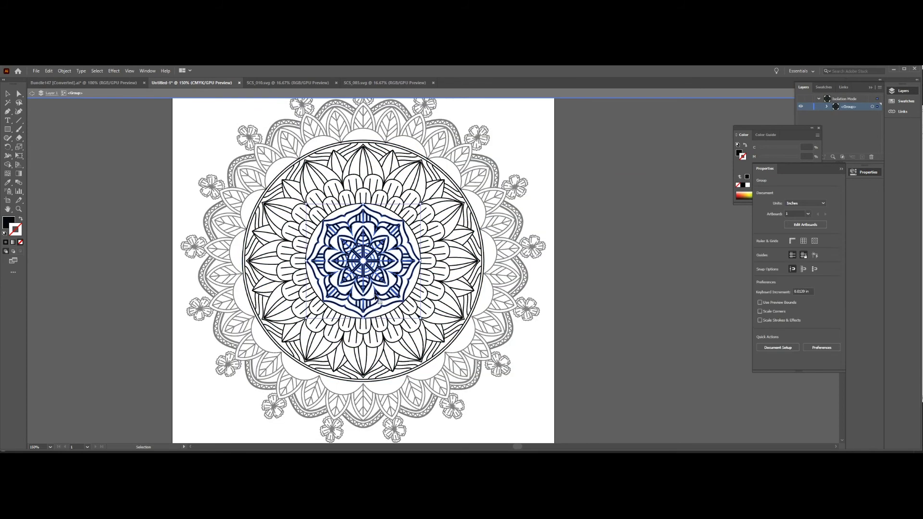
{"action": "double_click", "coordinate": [620, 300]}
{"action": "scroll", "coordinate": [544, 336], "scroll_direction": "down", "scroll_amount": 1}
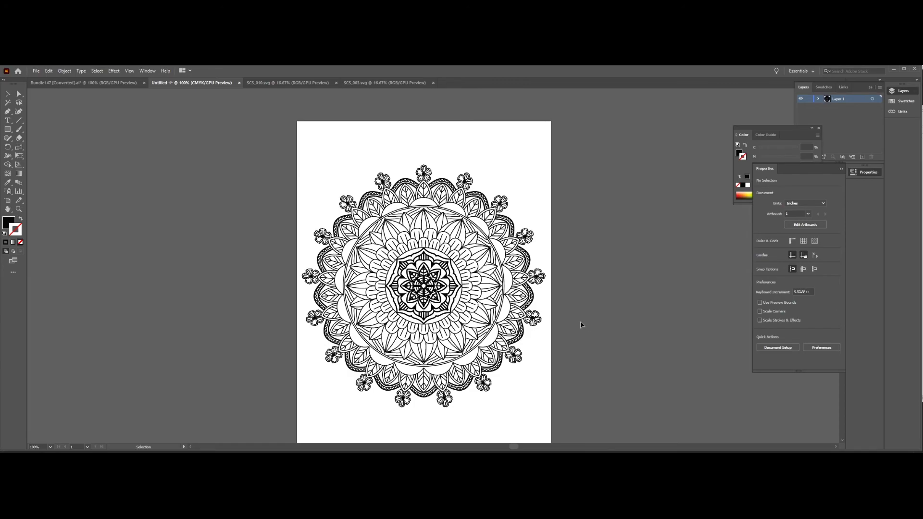
- Switch to the designer's Creative Fabrica page in the browser and look through the mandala listings
{"action": "key", "text": "alt+Tab"}
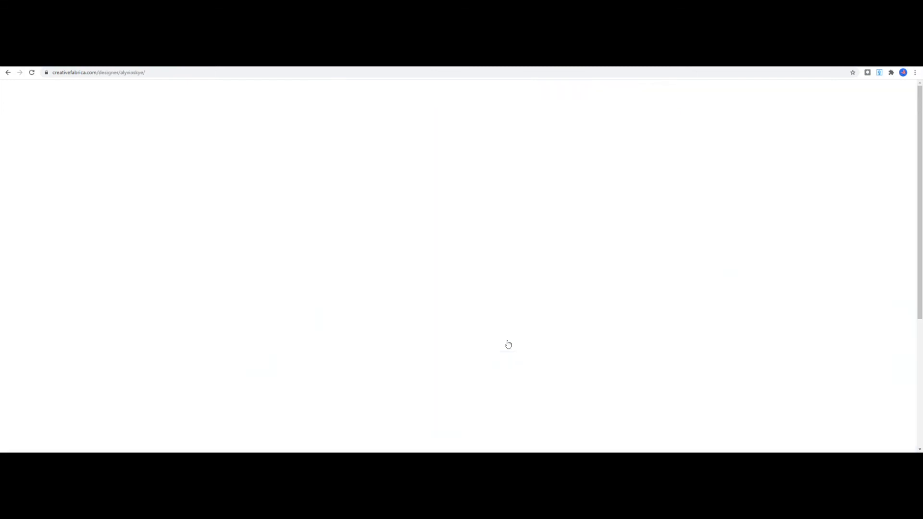
{"action": "scroll", "coordinate": [729, 334], "scroll_direction": "down", "scroll_amount": 7}
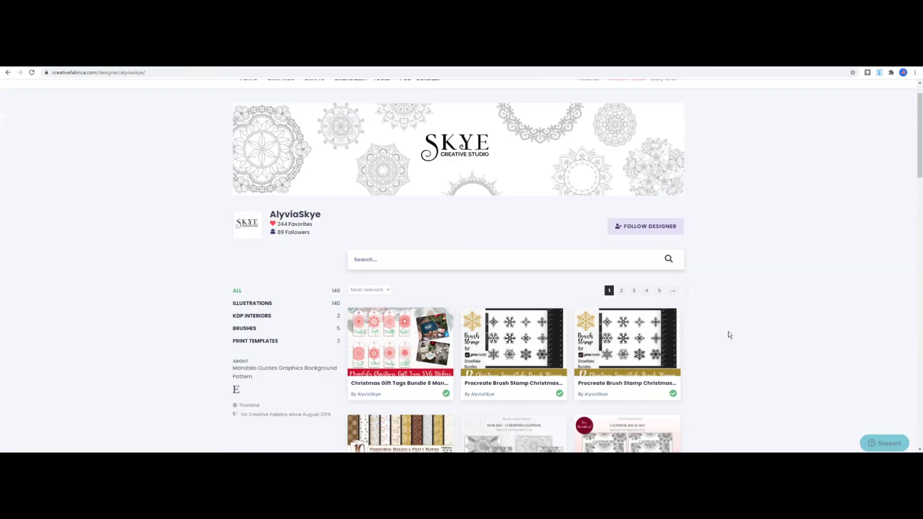
{"action": "scroll", "coordinate": [729, 336], "scroll_direction": "down", "scroll_amount": 5}
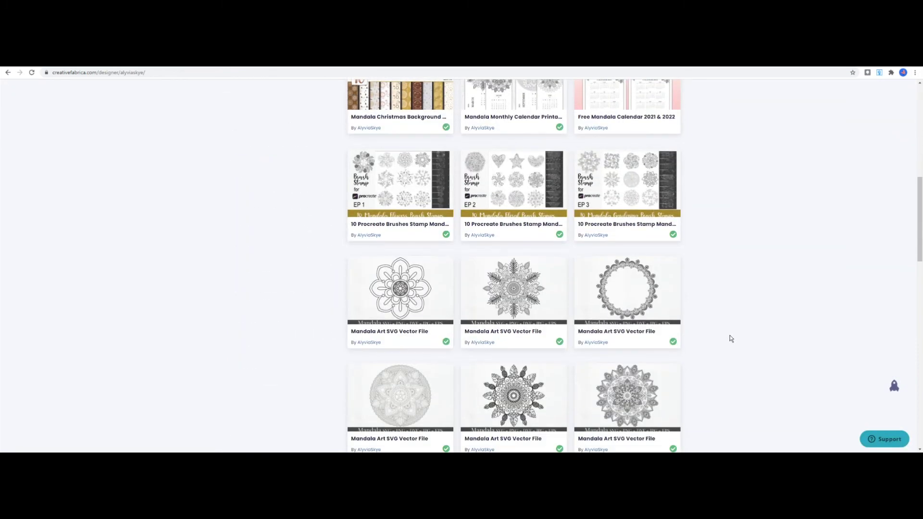